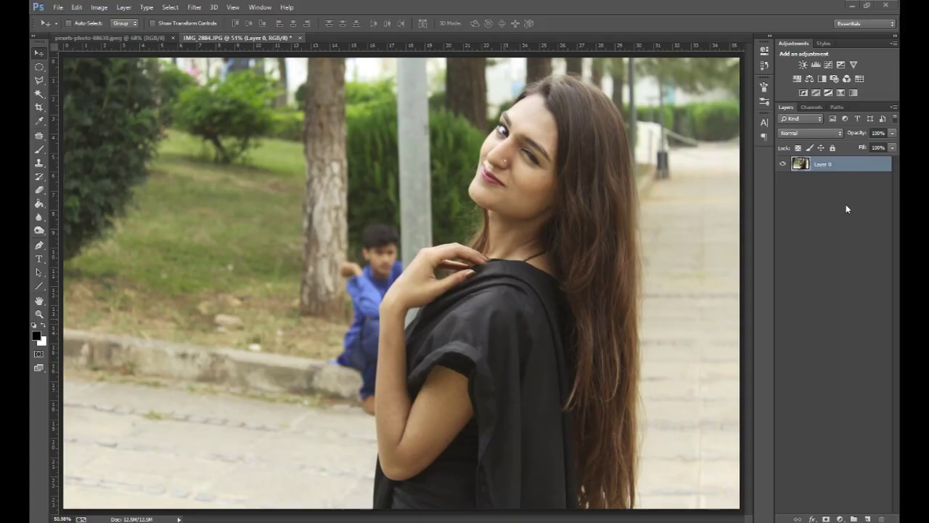
# - Open the park portrait IMG_2884.JPG so it appears as unlocked Layer 0
pyautogui.click(845, 206)
# - Quick-select the grass, trees and pavement on both sides of the woman
pyautogui.click(45, 94)
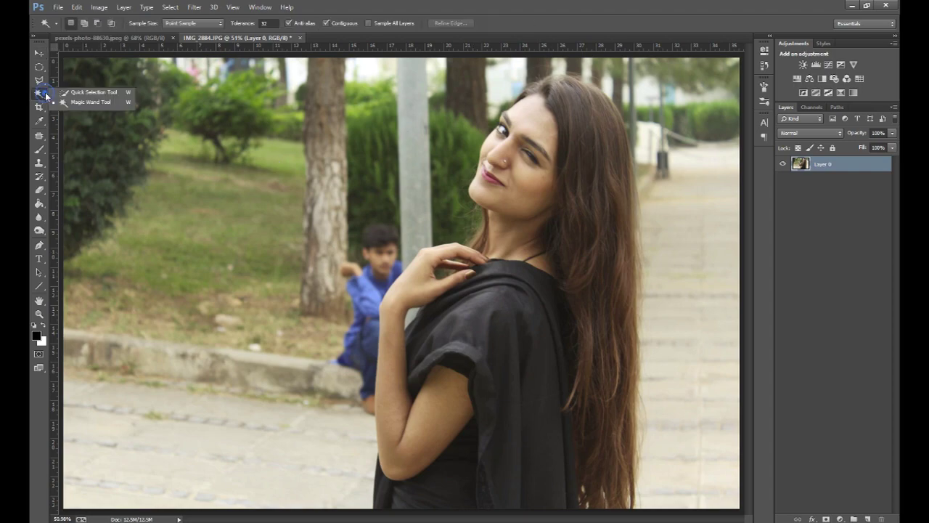
pyautogui.click(92, 92)
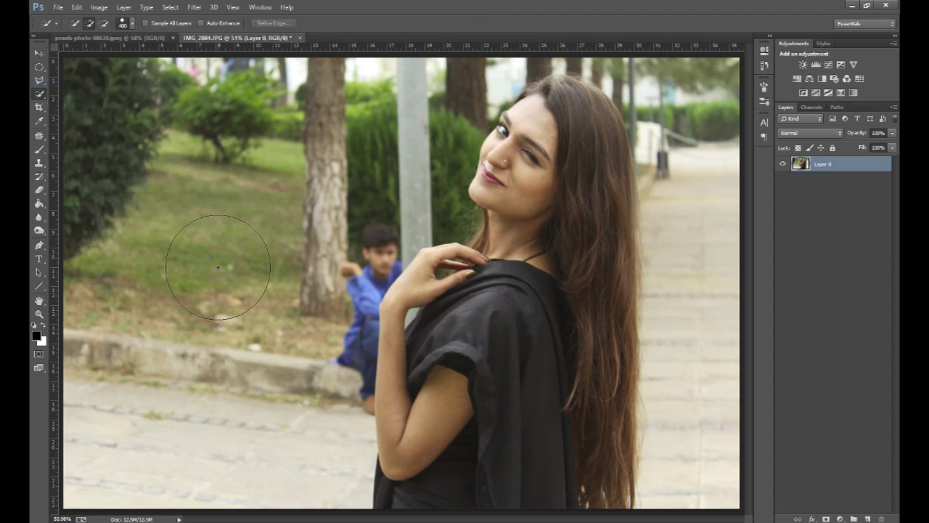
pyautogui.moveTo(218, 267)
pyautogui.mouseDown()
pyautogui.moveTo(384, 113)
pyautogui.moveTo(373, 176)
pyautogui.mouseUp()
pyautogui.press('[')
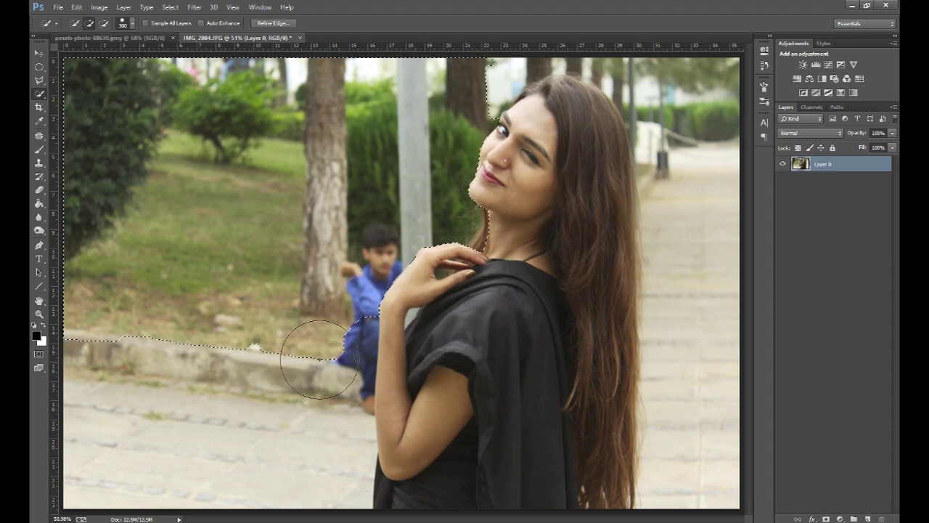
pyautogui.moveTo(321, 353); pyautogui.dragTo(268, 441)
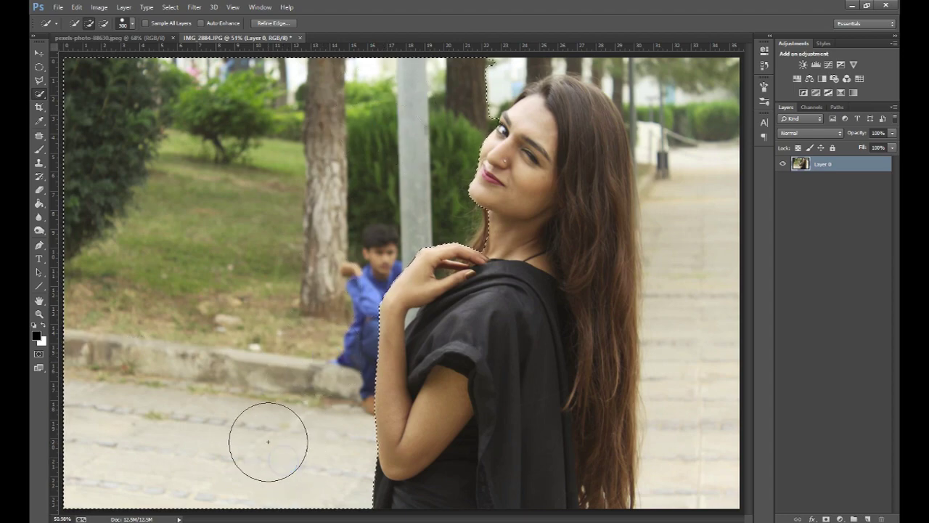
pyautogui.press('[')
pyautogui.click(695, 314)
pyautogui.moveTo(692, 317)
pyautogui.mouseDown()
pyautogui.moveTo(687, 102)
pyautogui.moveTo(648, 66)
pyautogui.moveTo(654, 131)
pyautogui.mouseUp()
# - With a smaller brush, add the area above her hair and subtract near her edges with Alt
pyautogui.press('[')
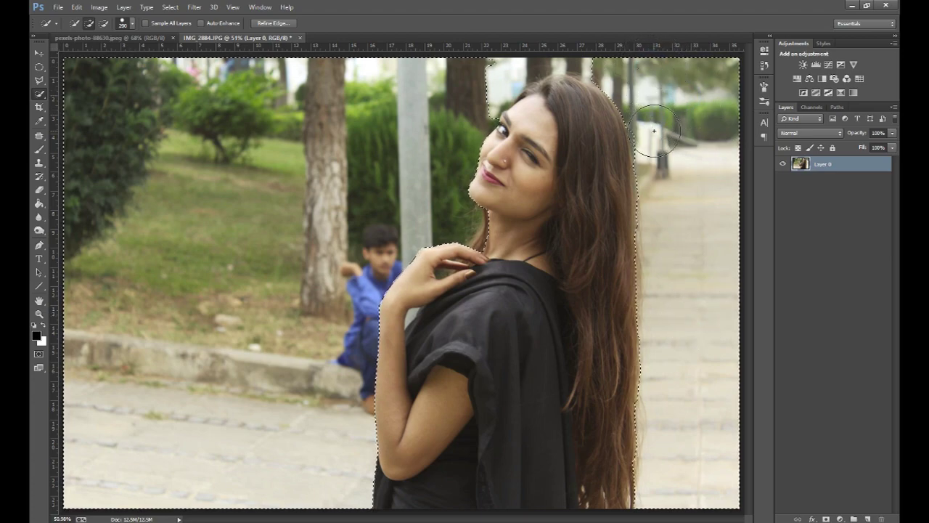
pyautogui.press('[')
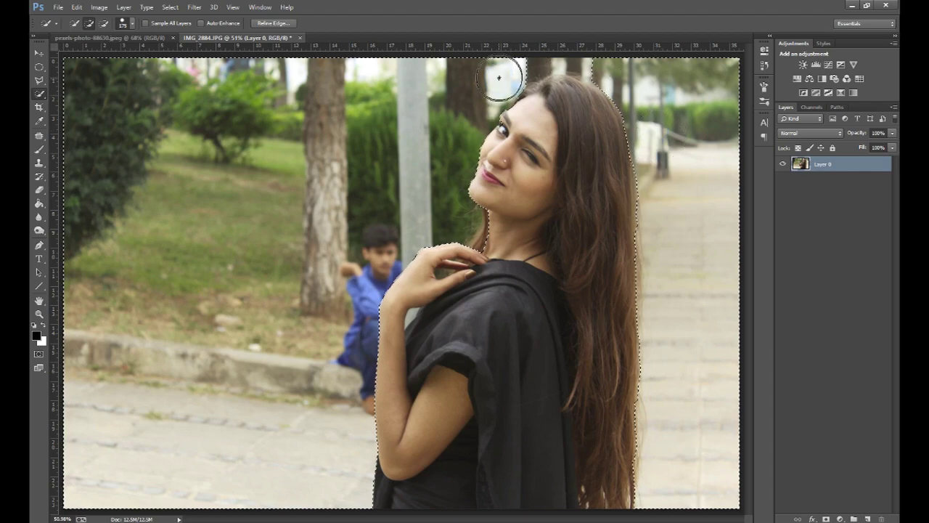
pyautogui.press('[')
pyautogui.press('[')
pyautogui.moveTo(508, 77); pyautogui.dragTo(570, 53)
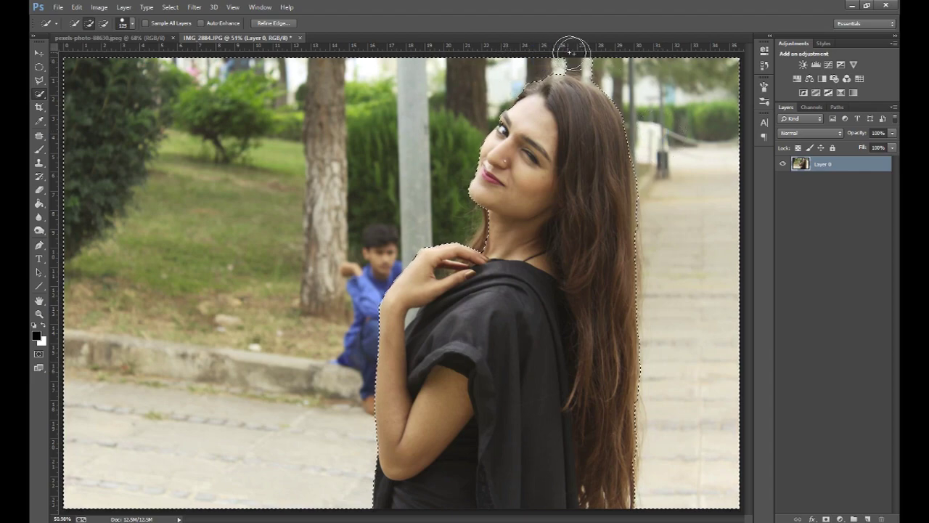
pyautogui.press('[')
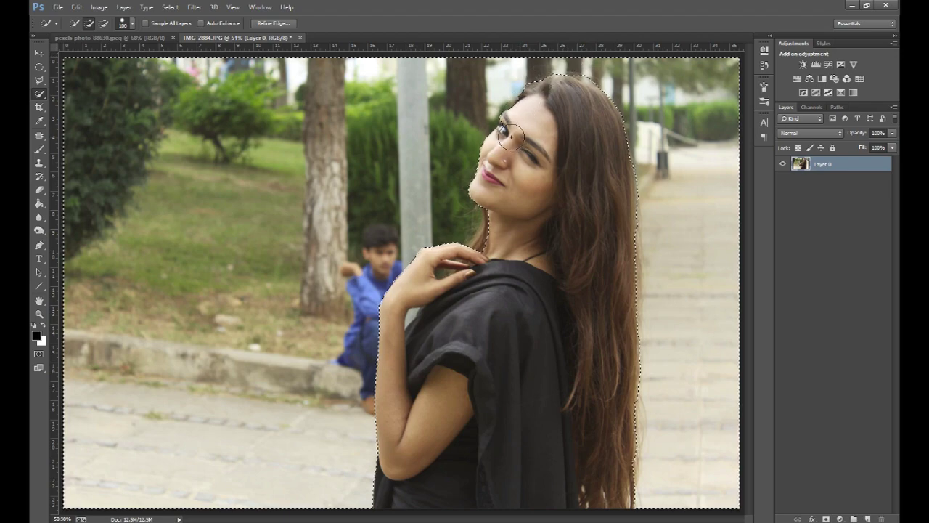
pyautogui.press('[')
pyautogui.press('[')
pyautogui.press('alt')
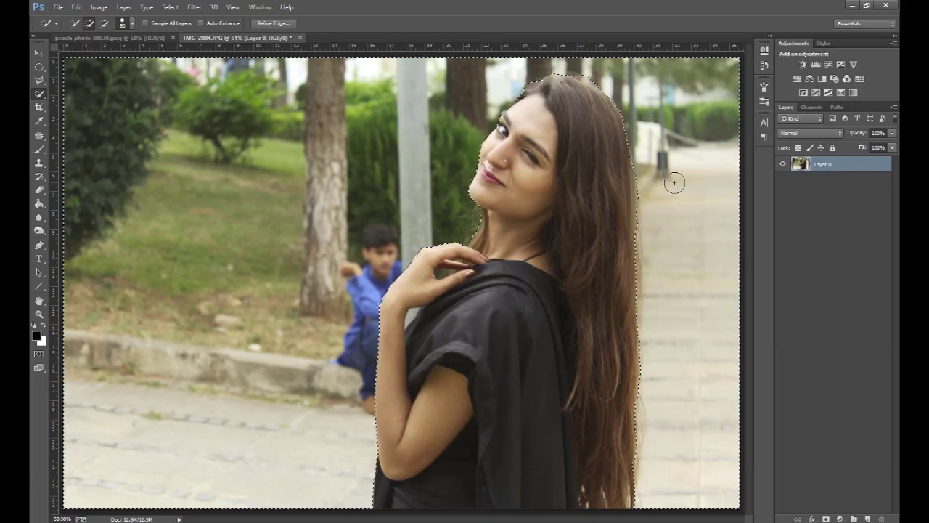
# - Invert to the woman and refine the edge: Smart Radius 2.3 px, Smooth 3, Layer Mask output
pyautogui.rightClick(675, 182)
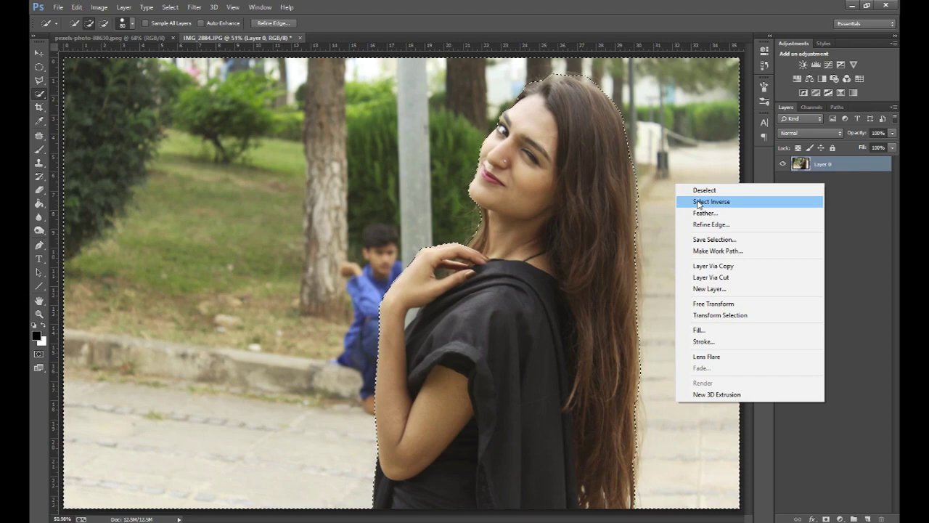
pyautogui.click(698, 202)
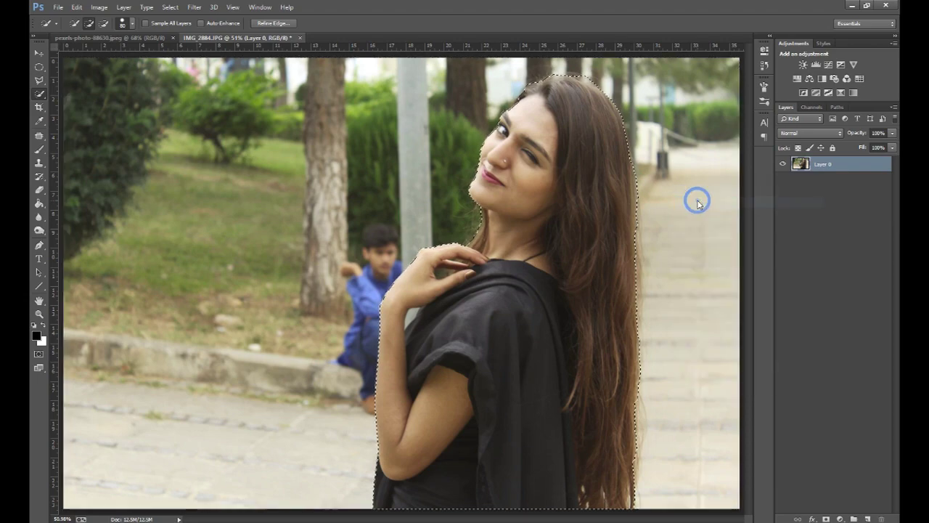
pyautogui.click(273, 23)
pyautogui.moveTo(450, 91); pyautogui.dragTo(152, 91)
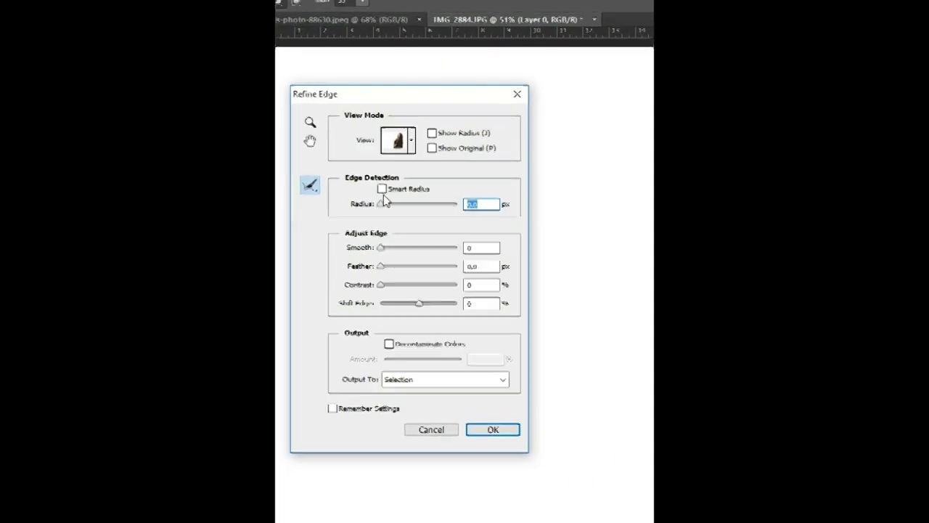
pyautogui.click(229, 170)
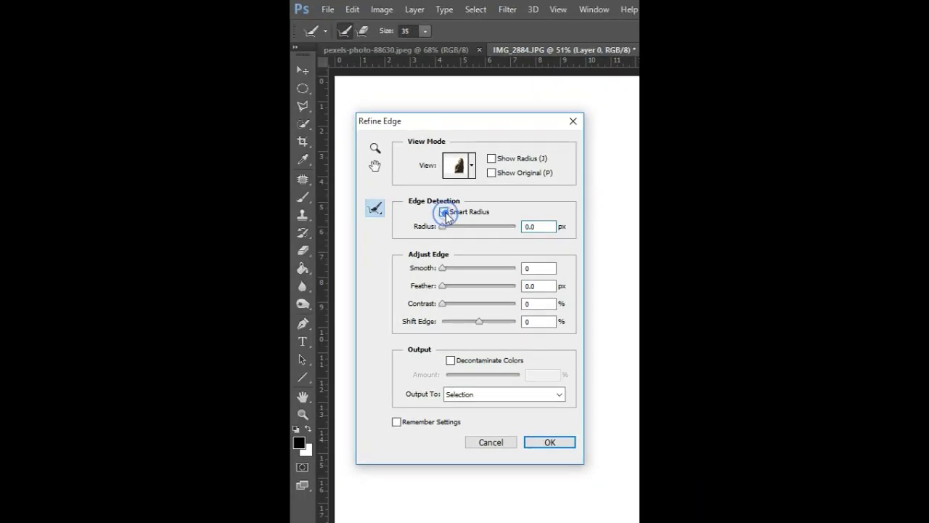
pyautogui.moveTo(450, 226); pyautogui.dragTo(452, 231)
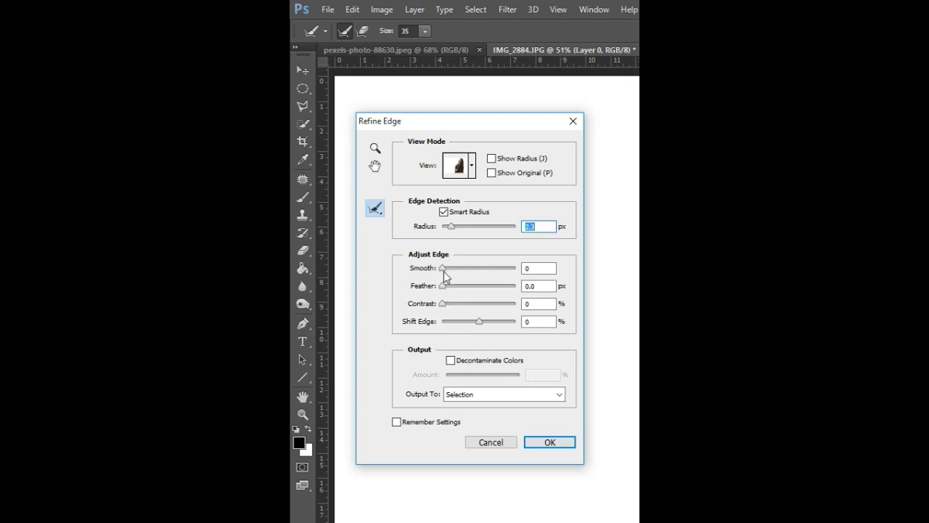
pyautogui.moveTo(442, 268); pyautogui.dragTo(444, 268)
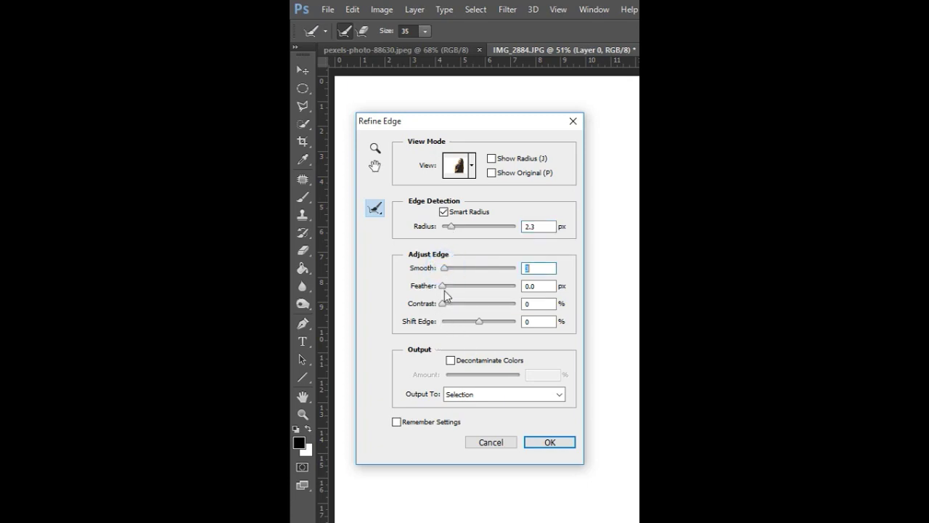
pyautogui.click(545, 393)
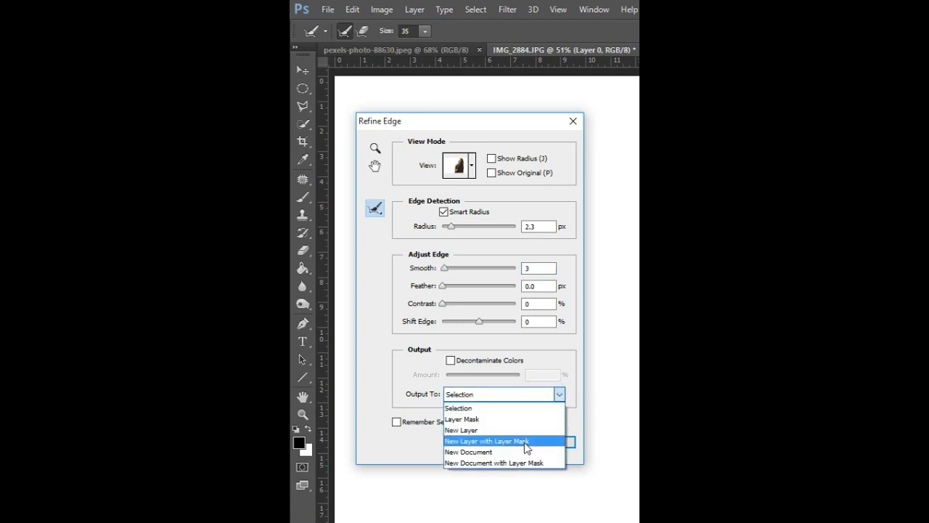
pyautogui.click(524, 420)
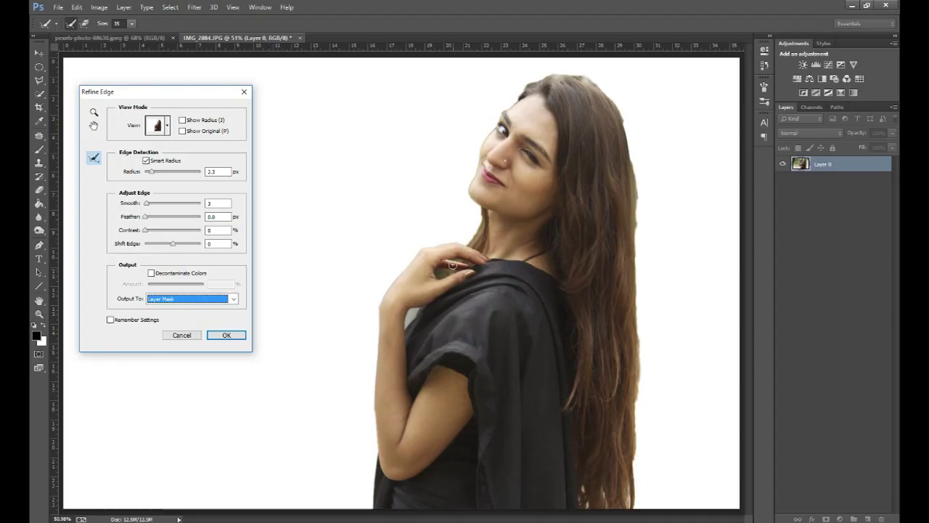
# - Zoom in and refine the mask along the left neck and forehead hairline
pyautogui.press(']')
pyautogui.hotkey('ctrl', '+')
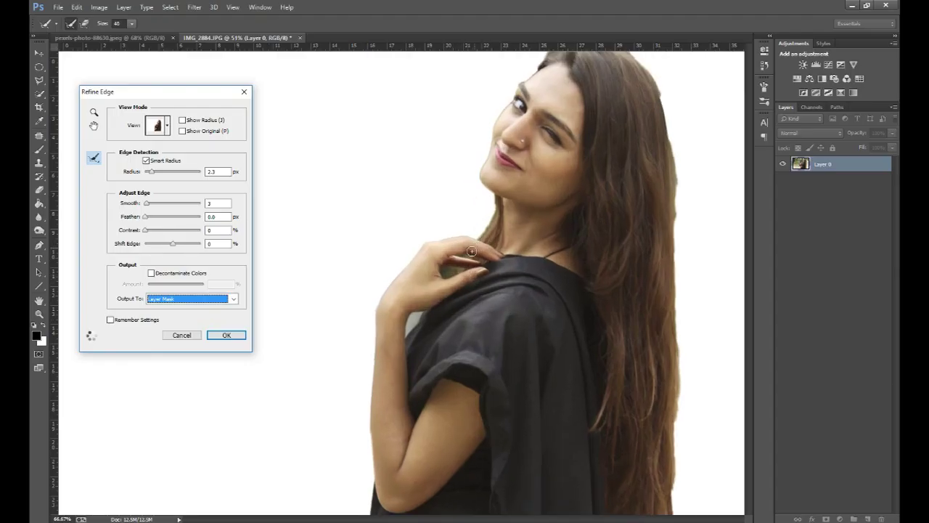
pyautogui.hotkey('ctrl', '+')
pyautogui.moveTo(519, 199); pyautogui.dragTo(411, 346)
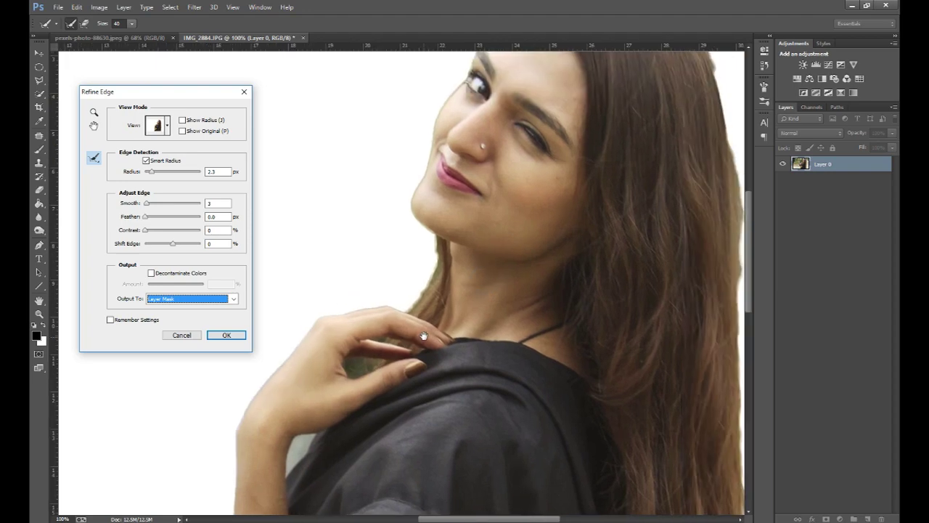
pyautogui.moveTo(430, 291); pyautogui.dragTo(444, 230)
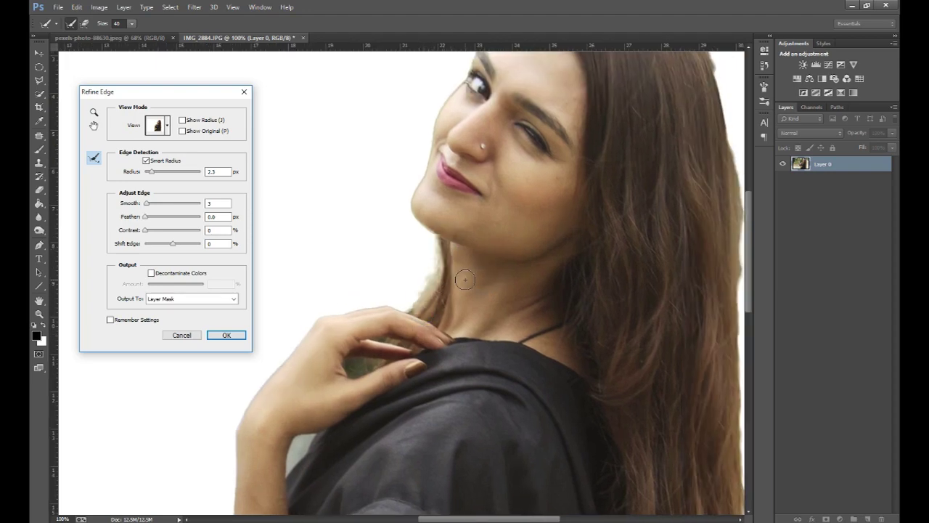
pyautogui.moveTo(521, 250)
pyautogui.mouseDown()
pyautogui.moveTo(369, 351)
pyautogui.moveTo(397, 392)
pyautogui.mouseUp()
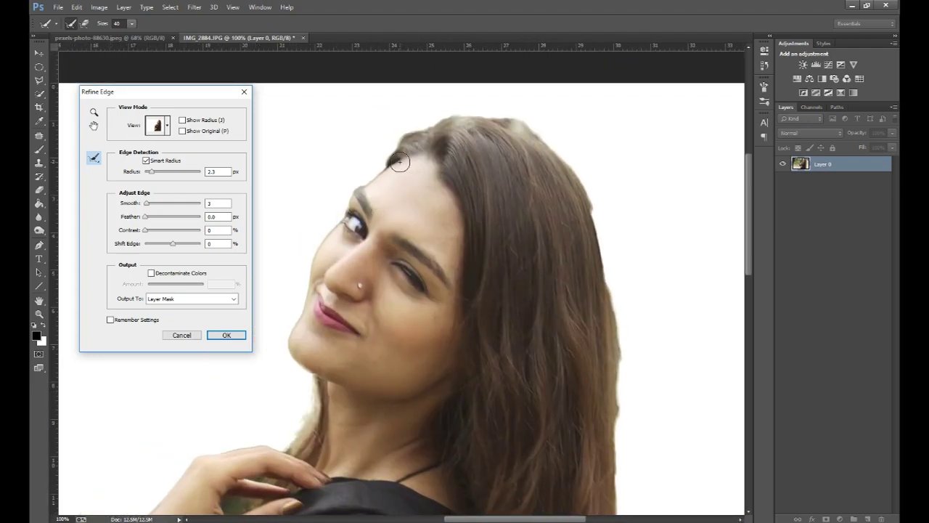
pyautogui.moveTo(405, 167)
pyautogui.mouseDown()
pyautogui.moveTo(397, 153)
pyautogui.moveTo(415, 139)
pyautogui.moveTo(497, 118)
pyautogui.moveTo(570, 176)
pyautogui.moveTo(586, 233)
pyautogui.mouseUp()
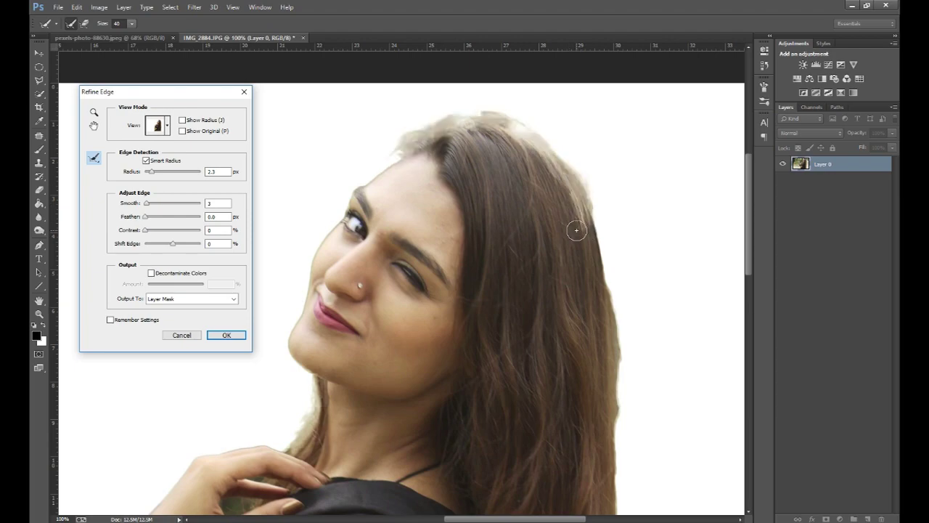
# - Brush Refine Radius along the upper right edge of the hair
pyautogui.click(563, 224)
pyautogui.moveTo(500, 185); pyautogui.dragTo(477, 160)
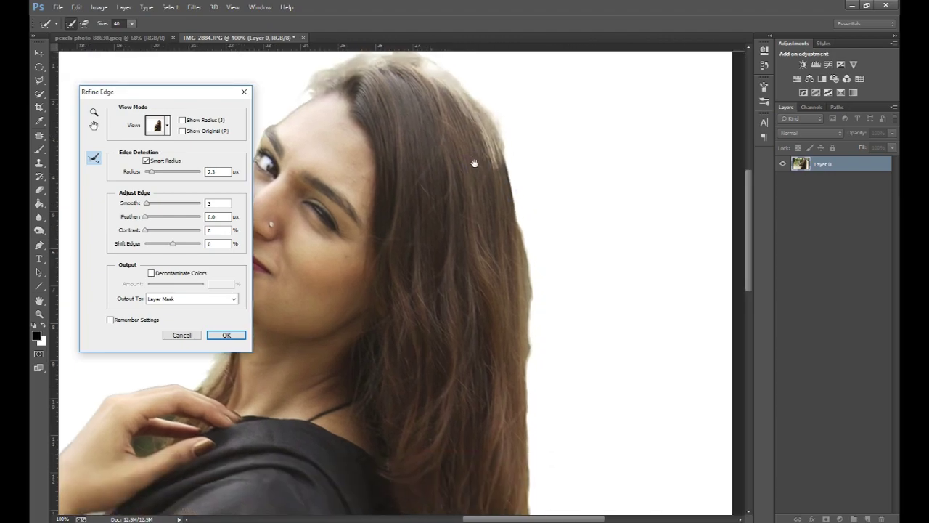
pyautogui.moveTo(516, 234)
pyautogui.mouseDown()
pyautogui.moveTo(507, 170)
pyautogui.moveTo(483, 122)
pyautogui.mouseUp()
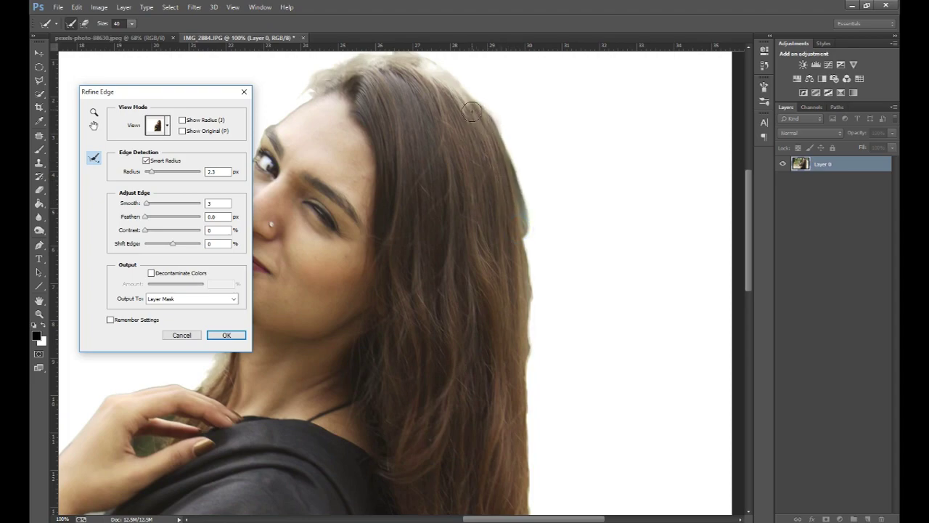
pyautogui.click(497, 285)
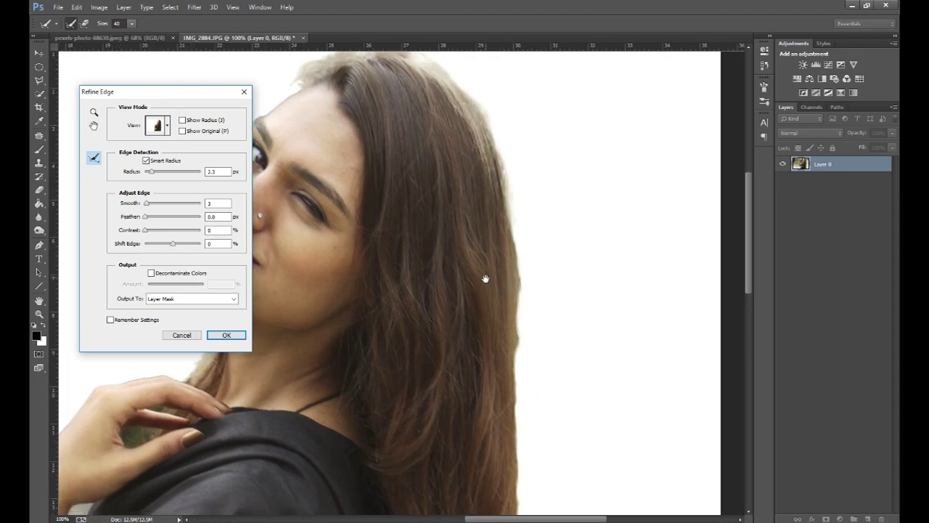
pyautogui.moveTo(484, 275); pyautogui.dragTo(497, 301)
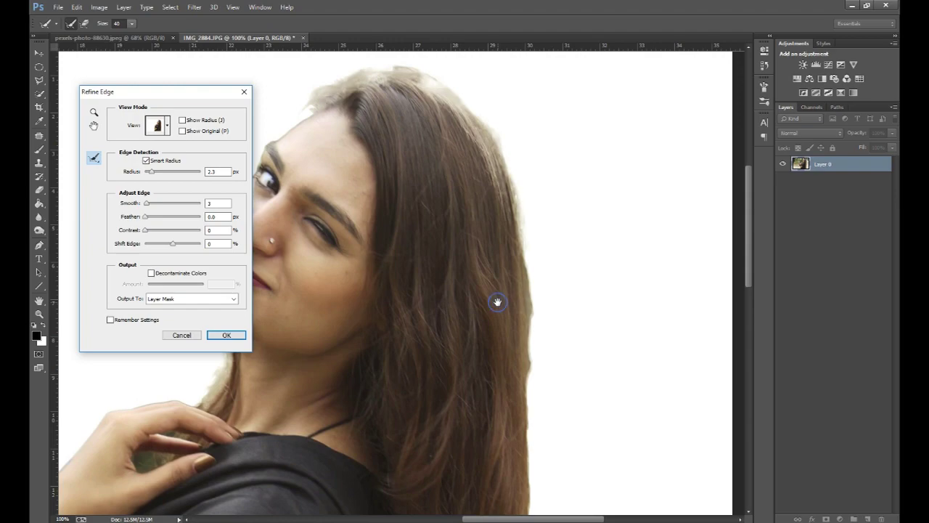
pyautogui.press('alt')
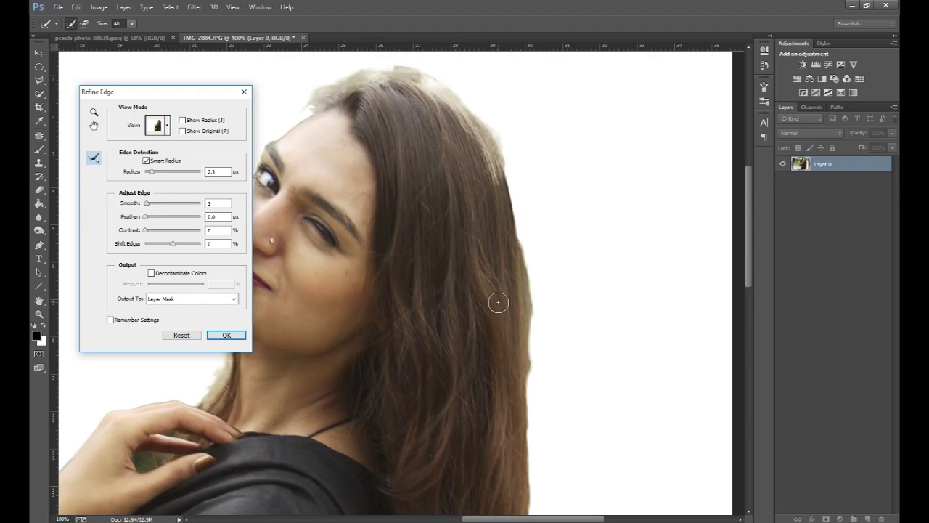
pyautogui.press('alt')
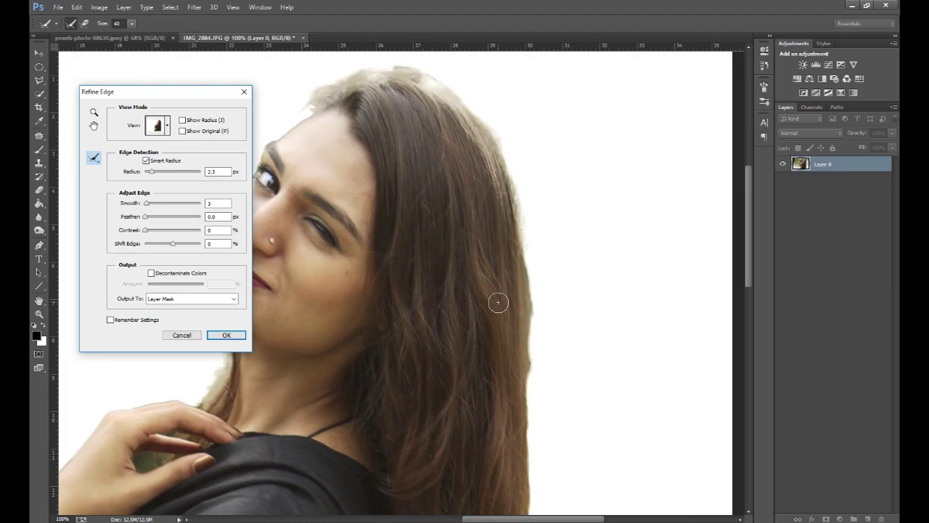
# - Continue refining the right hair edge down to the tips of her long hair
pyautogui.moveTo(538, 372); pyautogui.dragTo(537, 298)
pyautogui.moveTo(531, 187); pyautogui.dragTo(529, 245)
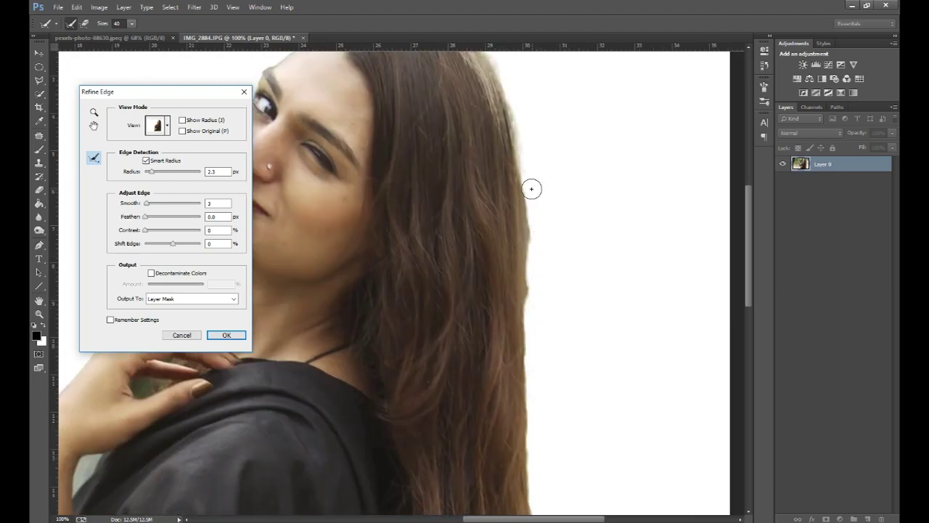
pyautogui.moveTo(528, 292)
pyautogui.mouseDown()
pyautogui.moveTo(526, 481)
pyautogui.moveTo(537, 472)
pyautogui.moveTo(544, 404)
pyautogui.moveTo(529, 270)
pyautogui.mouseUp()
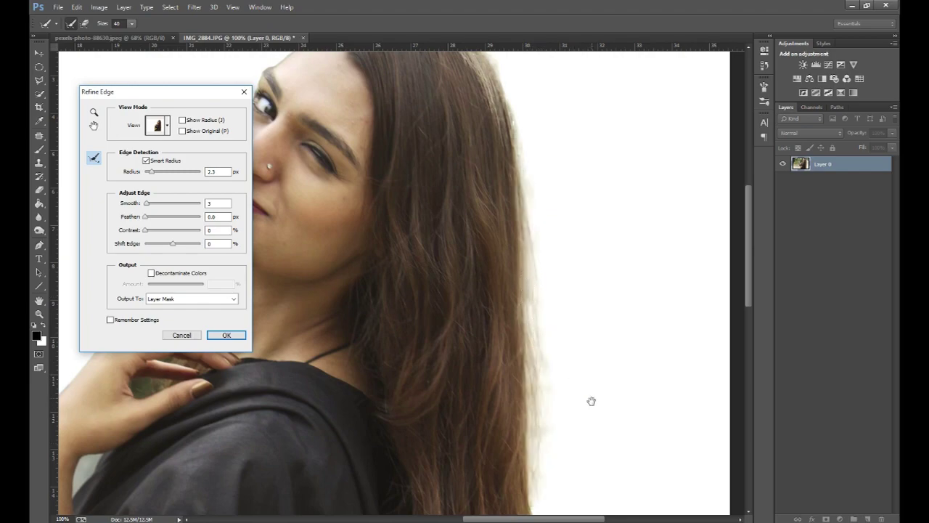
pyautogui.moveTo(595, 415); pyautogui.dragTo(593, 213)
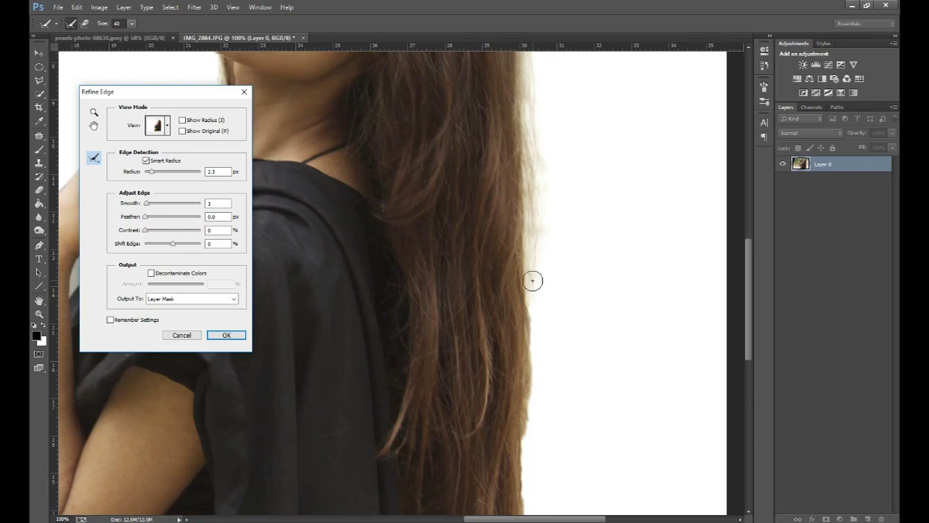
pyautogui.moveTo(532, 280); pyautogui.dragTo(527, 500)
pyautogui.moveTo(583, 462); pyautogui.dragTo(583, 232)
pyautogui.moveTo(529, 267)
pyautogui.mouseDown()
pyautogui.moveTo(525, 421)
pyautogui.moveTo(525, 307)
pyautogui.moveTo(530, 403)
pyautogui.mouseUp()
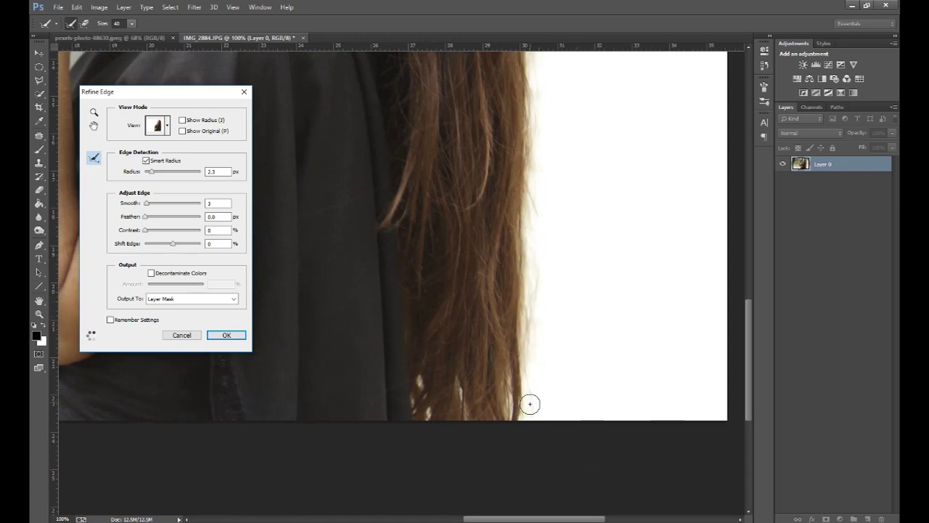
# - Clean up the refinement along the top hairline and forehead
pyautogui.scroll(10, 578, 154)
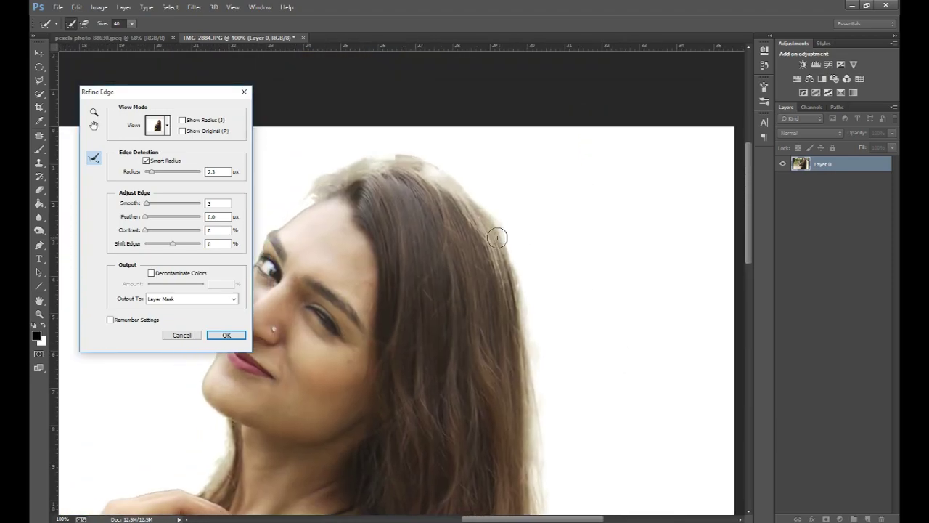
pyautogui.press('alt')
pyautogui.moveTo(502, 273); pyautogui.dragTo(361, 172)
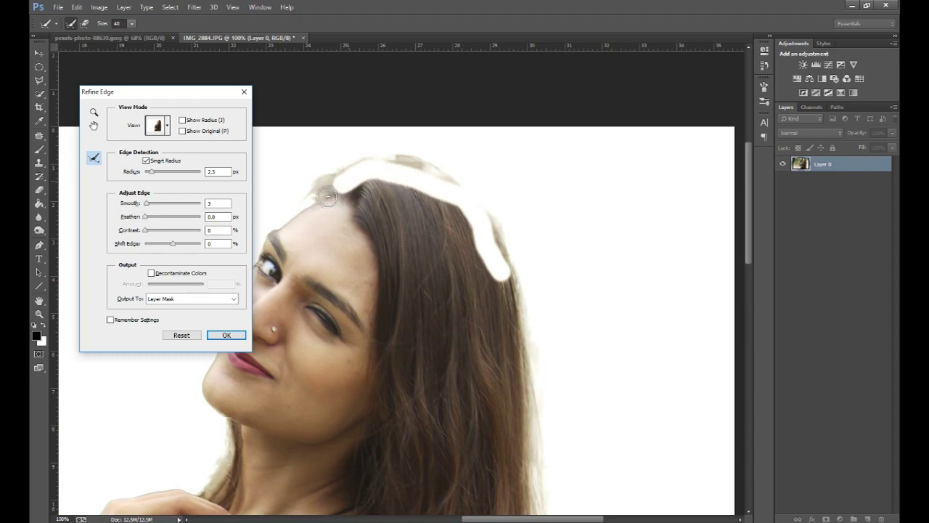
pyautogui.moveTo(361, 172); pyautogui.dragTo(333, 225)
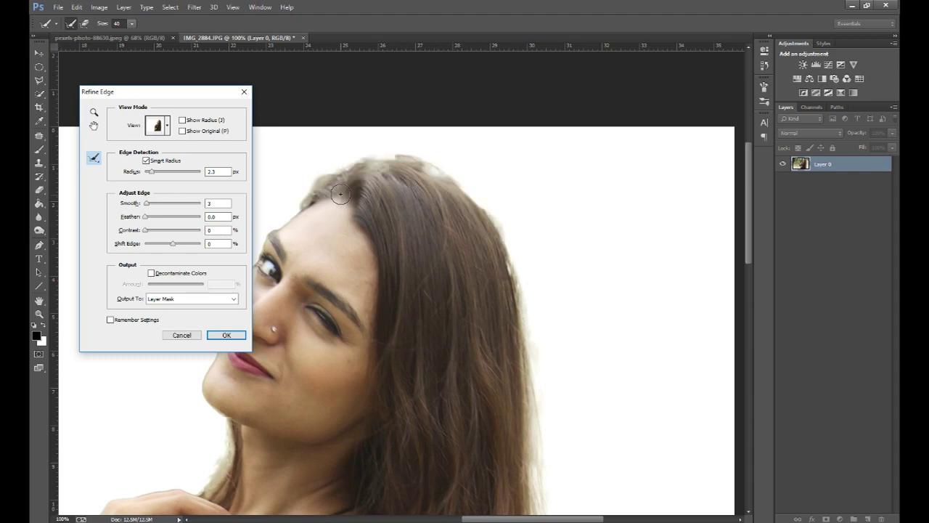
pyautogui.moveTo(370, 195); pyautogui.dragTo(491, 191)
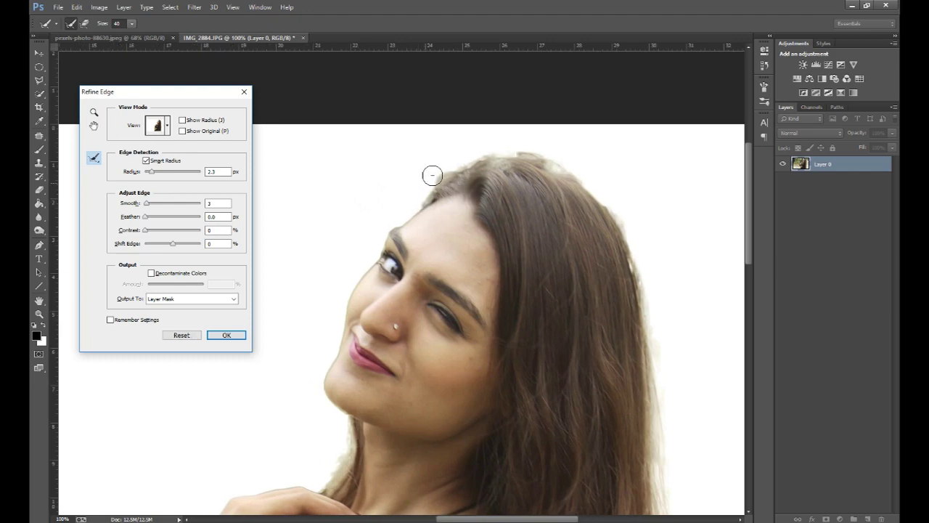
pyautogui.moveTo(491, 144); pyautogui.dragTo(612, 198)
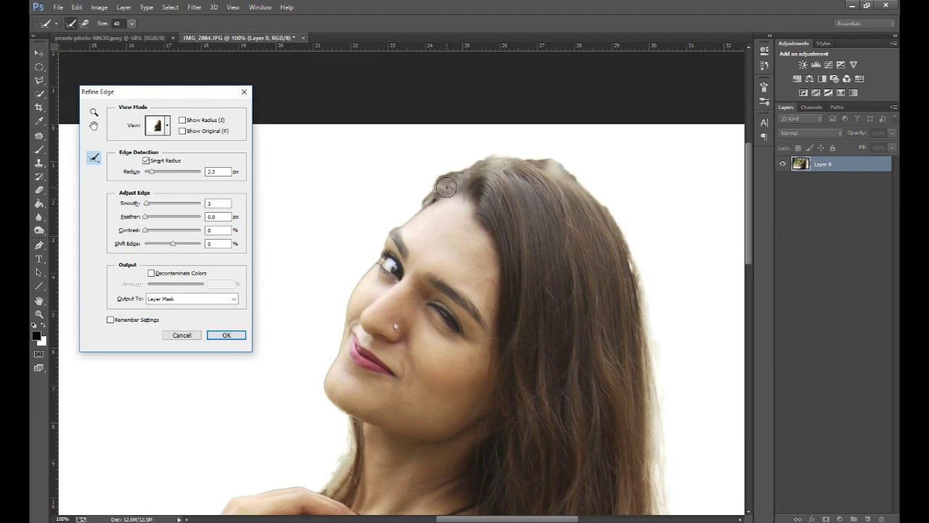
pyautogui.moveTo(446, 188); pyautogui.dragTo(464, 183)
# - Refine the neck edge and apply the result as a layer mask on Layer 0
pyautogui.moveTo(443, 317); pyautogui.dragTo(509, 178)
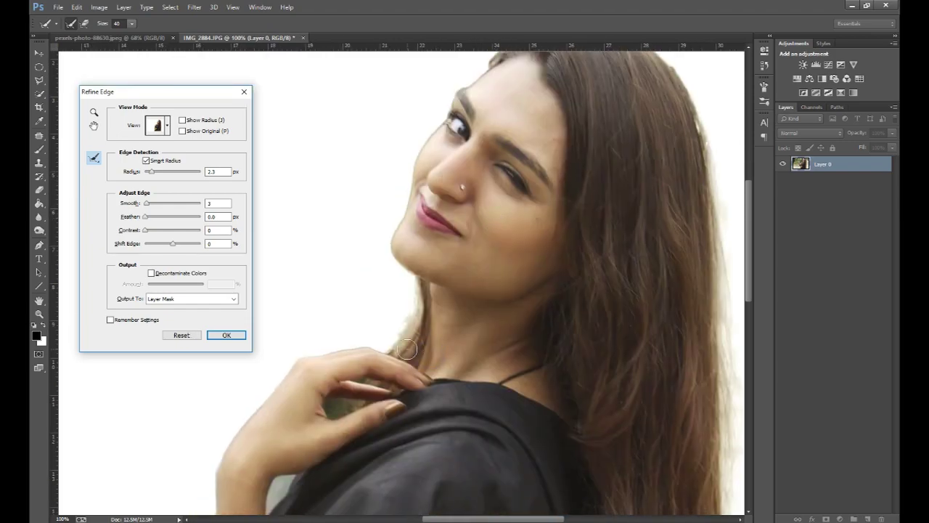
pyautogui.moveTo(408, 348); pyautogui.dragTo(436, 336)
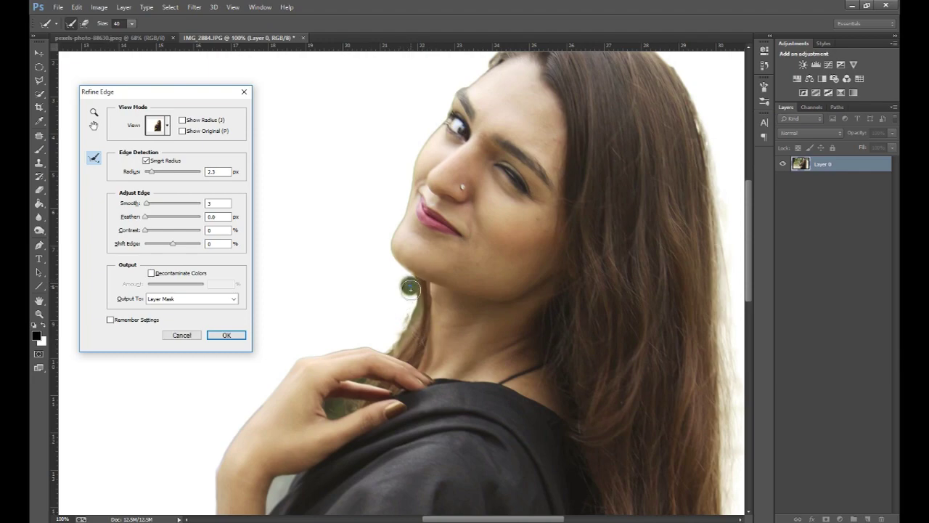
pyautogui.moveTo(405, 320); pyautogui.dragTo(392, 346)
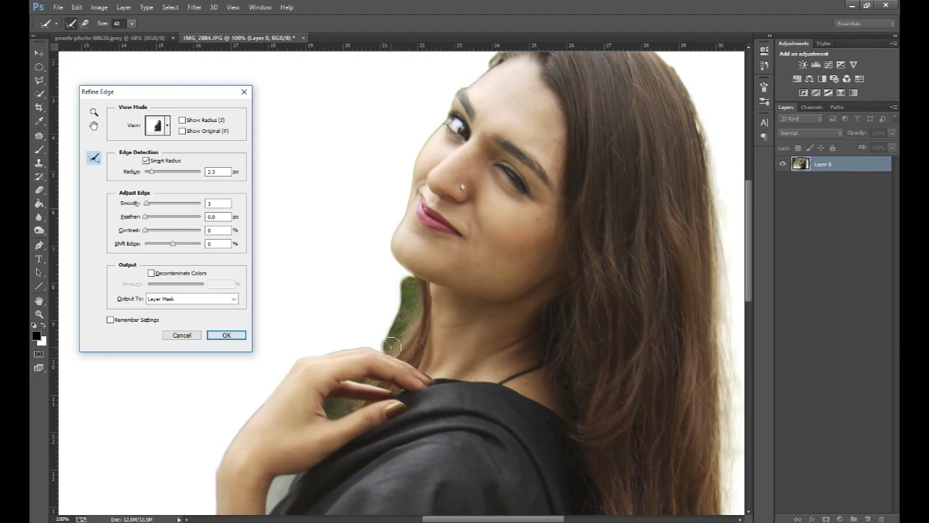
pyautogui.moveTo(370, 346); pyautogui.dragTo(450, 250)
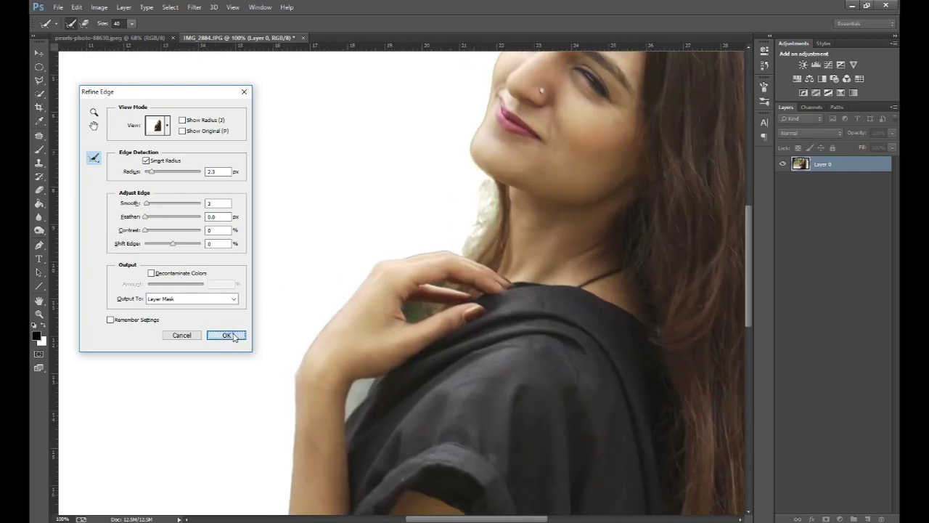
pyautogui.click(226, 334)
pyautogui.hotkey('ctrl', '0')
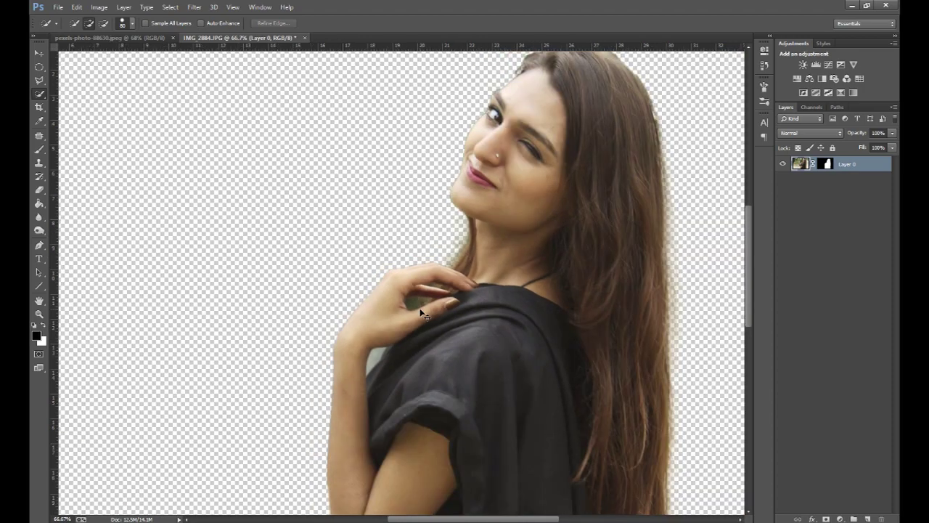
pyautogui.click(39, 150)
pyautogui.hotkey('ctrl', '+')
# - Zoom in on the hand and set up a 0% hardness brush targeting Layer 0's mask
pyautogui.hotkey('ctrl', '+')
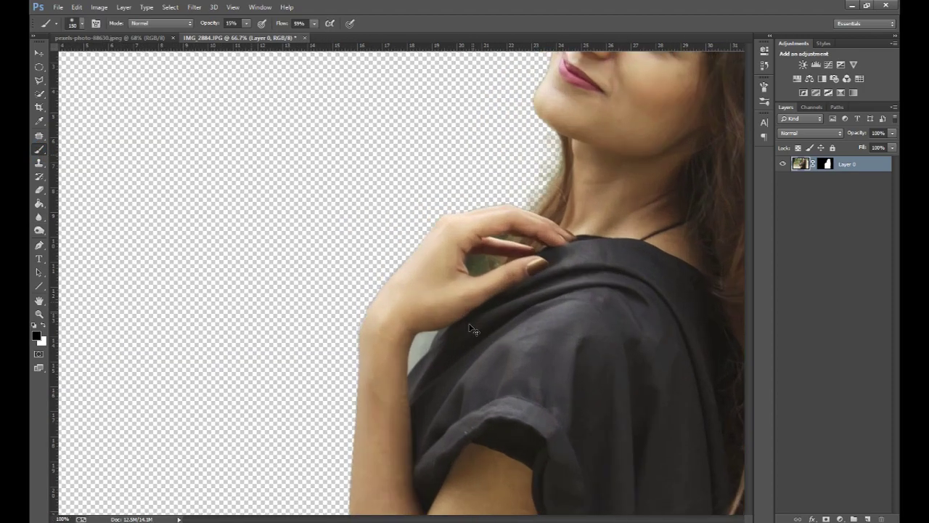
pyautogui.press('[')
pyautogui.hotkey('ctrl', '+')
pyautogui.press('[')
pyautogui.press('[')
pyautogui.press('[')
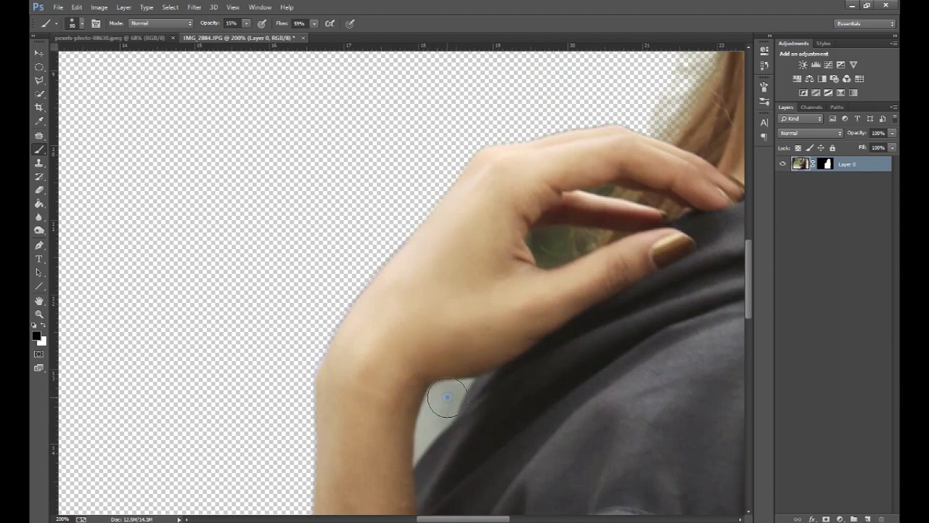
pyautogui.click(314, 23)
pyautogui.click(245, 23)
pyautogui.moveTo(250, 35); pyautogui.dragTo(368, 235)
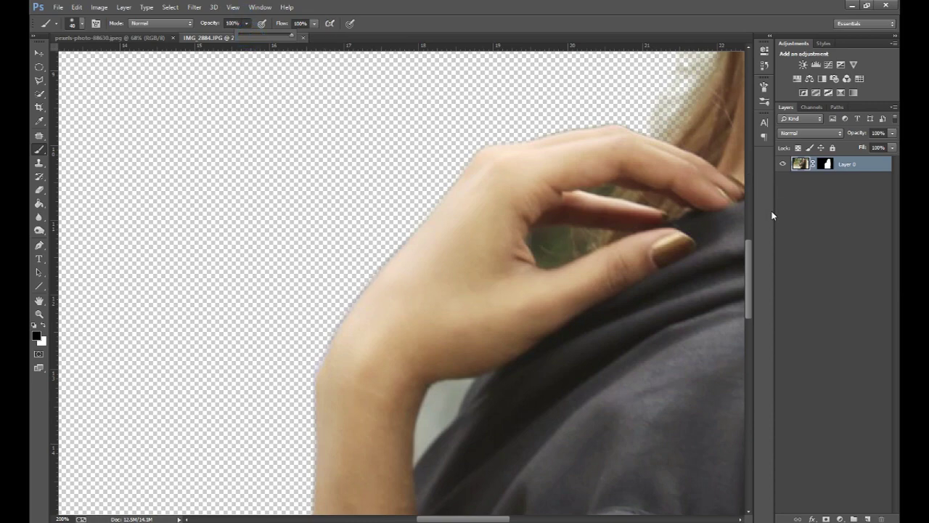
pyautogui.press('1')
pyautogui.press('5')
pyautogui.click(827, 164)
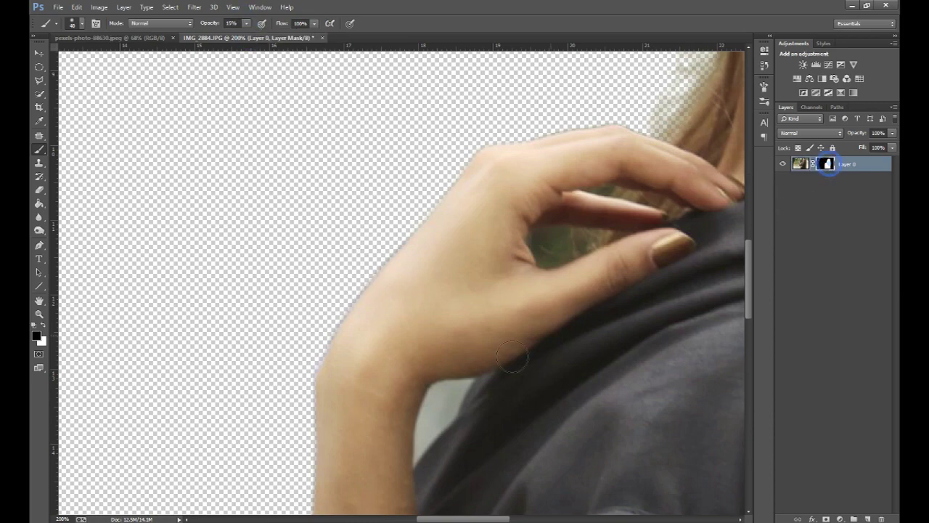
pyautogui.rightClick(441, 401)
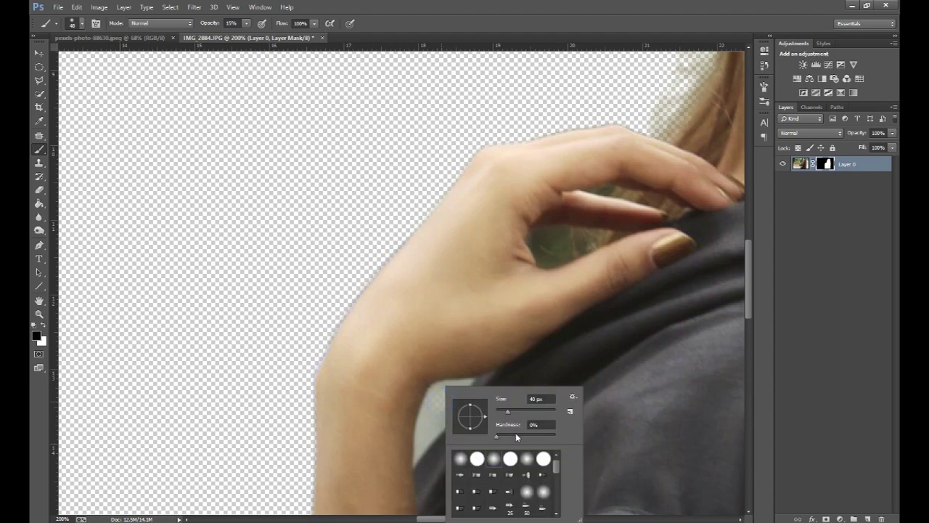
pyautogui.moveTo(518, 433); pyautogui.dragTo(551, 435)
pyautogui.press('Return')
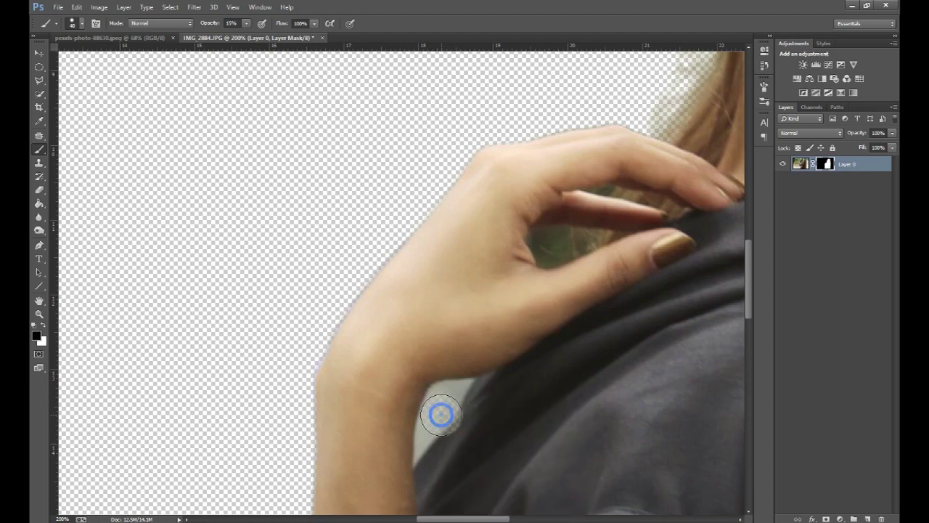
# - Paint black at 100% opacity to hide the background gap beside the wrist
pyautogui.click(439, 414)
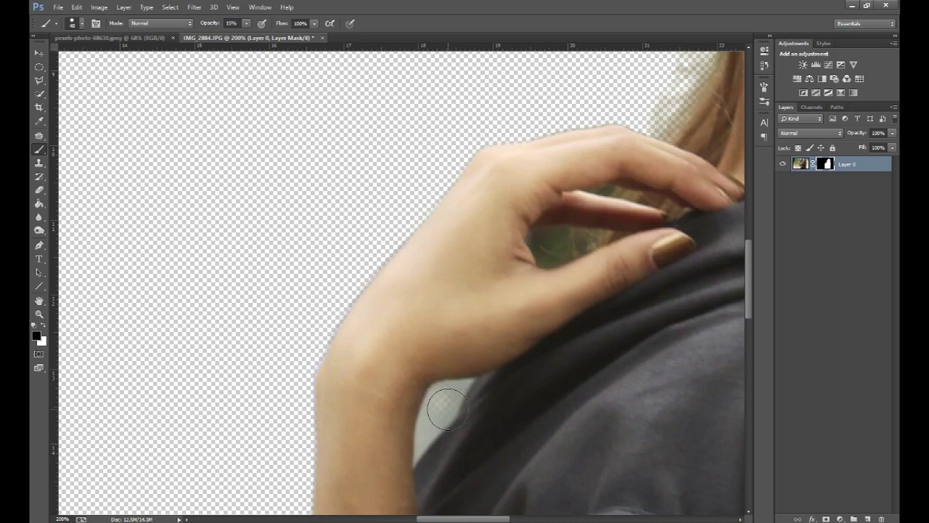
pyautogui.press('[')
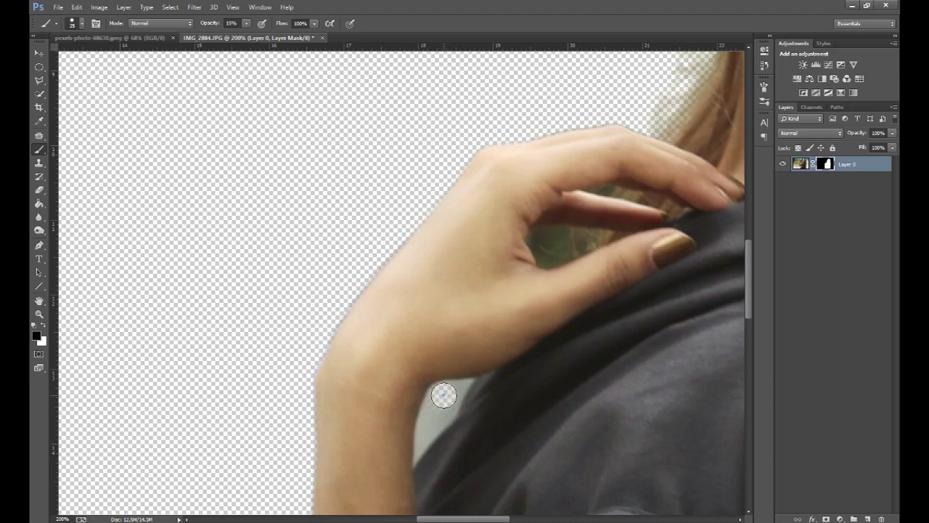
pyautogui.moveTo(246, 23); pyautogui.dragTo(311, 38)
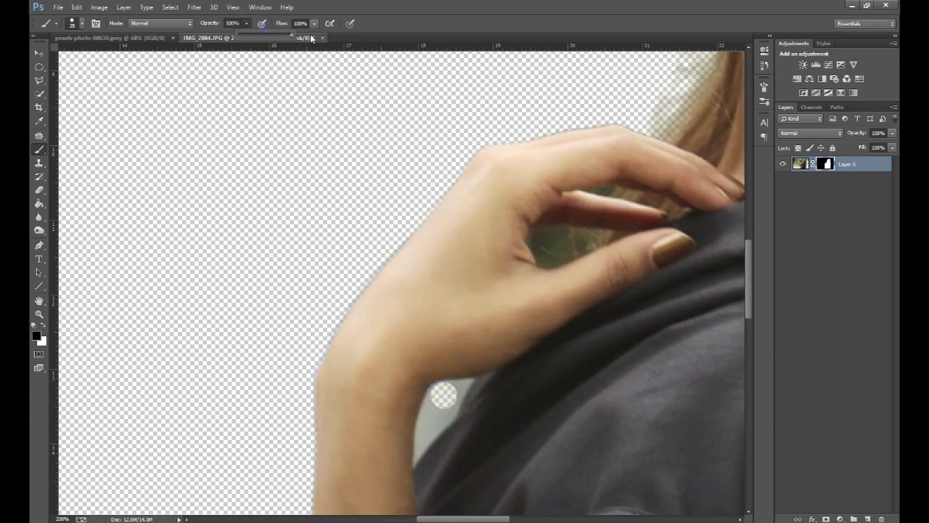
pyautogui.press('[')
pyautogui.click(436, 410)
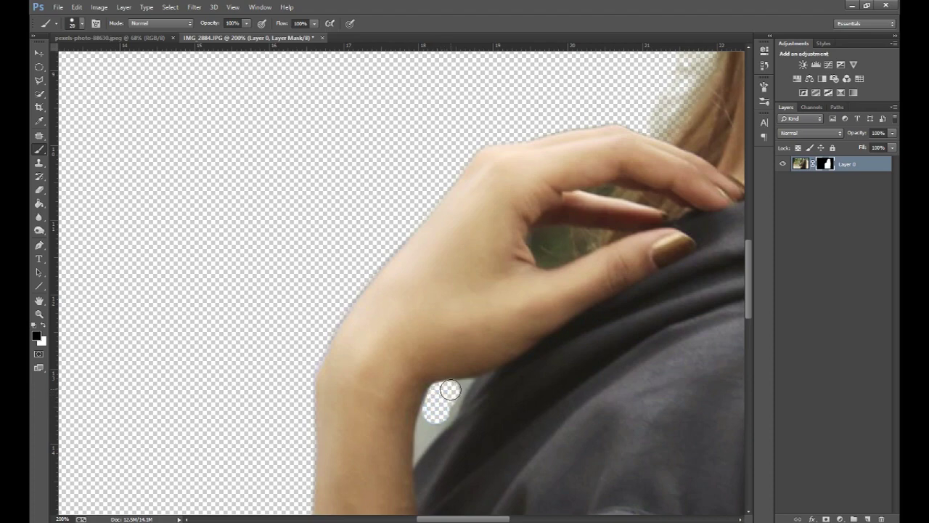
pyautogui.moveTo(428, 411); pyautogui.dragTo(419, 446)
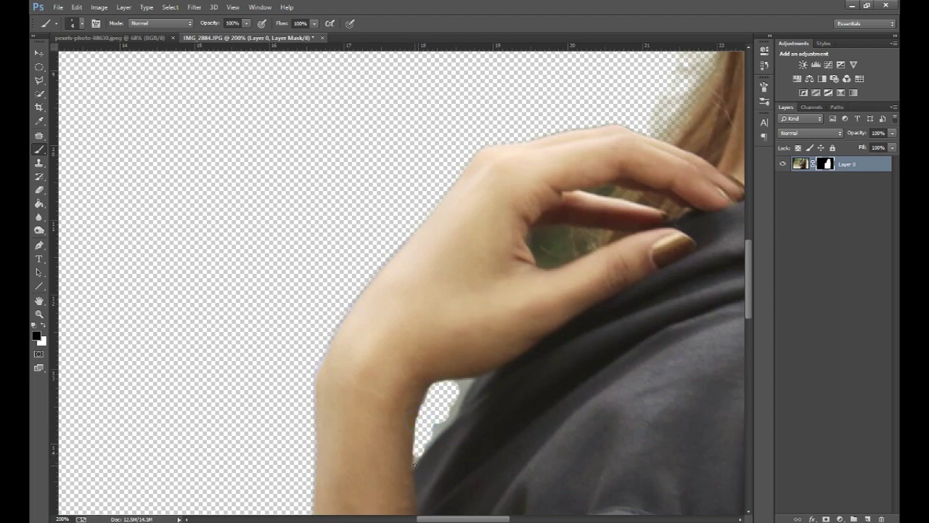
pyautogui.moveTo(414, 465); pyautogui.dragTo(450, 419)
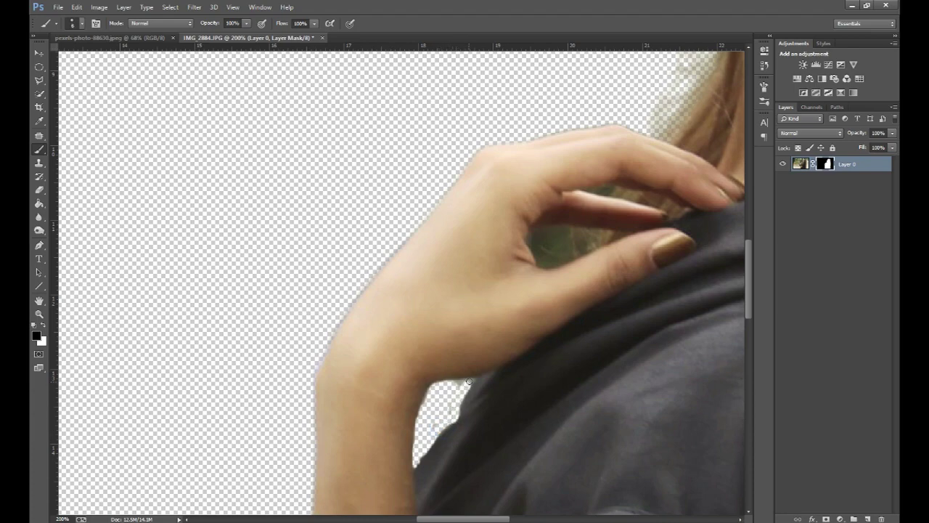
pyautogui.moveTo(473, 379)
pyautogui.mouseDown()
pyautogui.moveTo(465, 394)
pyautogui.moveTo(459, 379)
pyautogui.mouseUp()
# - Paint white to restore skin and shirt edges where the wrist meets the shirt
pyautogui.click(43, 325)
pyautogui.moveTo(461, 376); pyautogui.dragTo(477, 376)
pyautogui.click(460, 409)
pyautogui.hotkey('ctrl', '-')
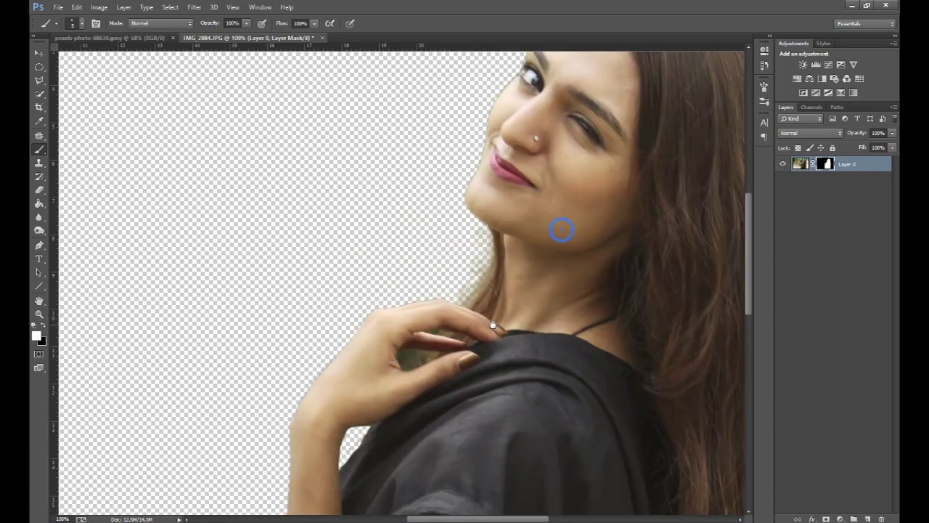
# - Paint the background between her fingers transparent with a soft black brush on the mask
pyautogui.hotkey('ctrl', '+')
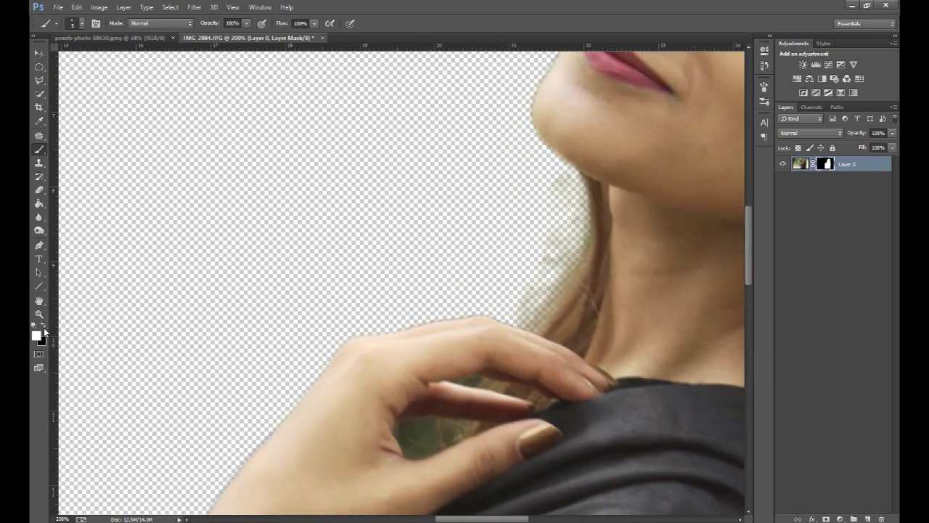
pyautogui.click(43, 324)
pyautogui.click(423, 434)
pyautogui.rightClick(419, 434)
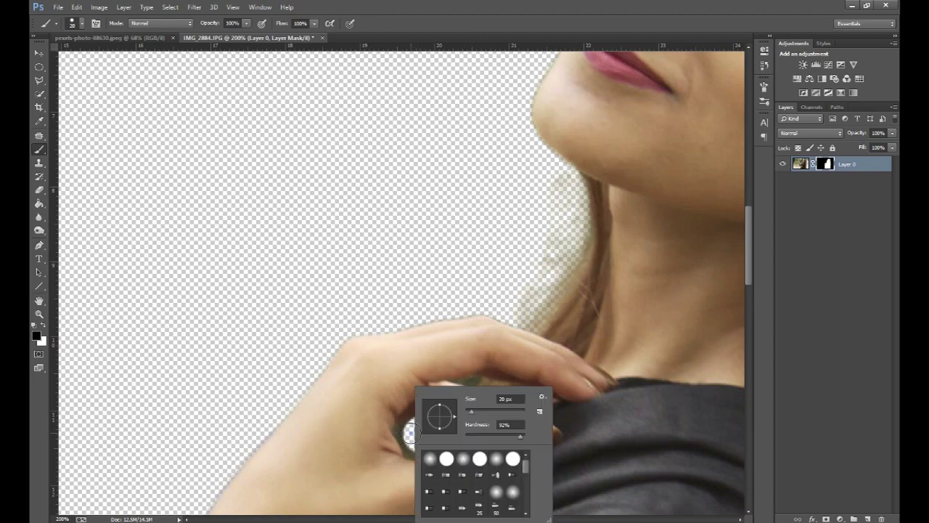
pyautogui.click(491, 435)
pyautogui.click(434, 247)
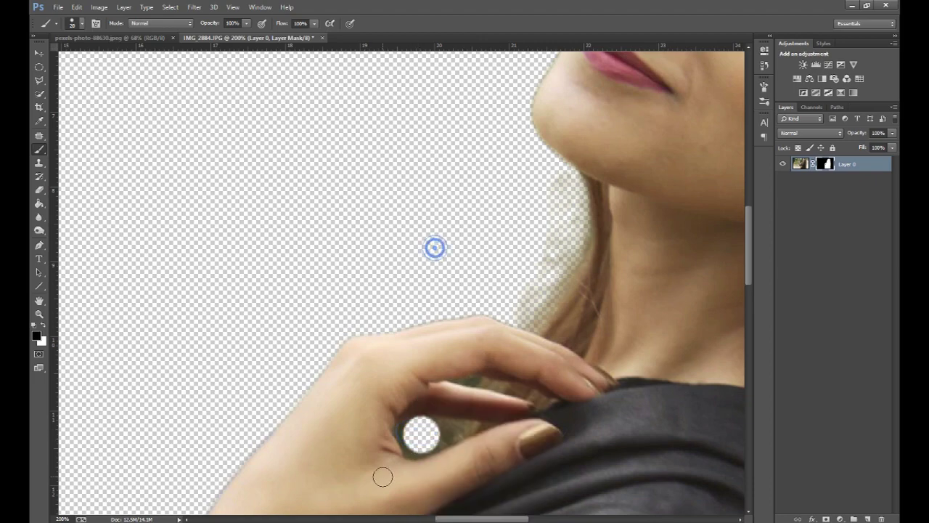
pyautogui.click(406, 432)
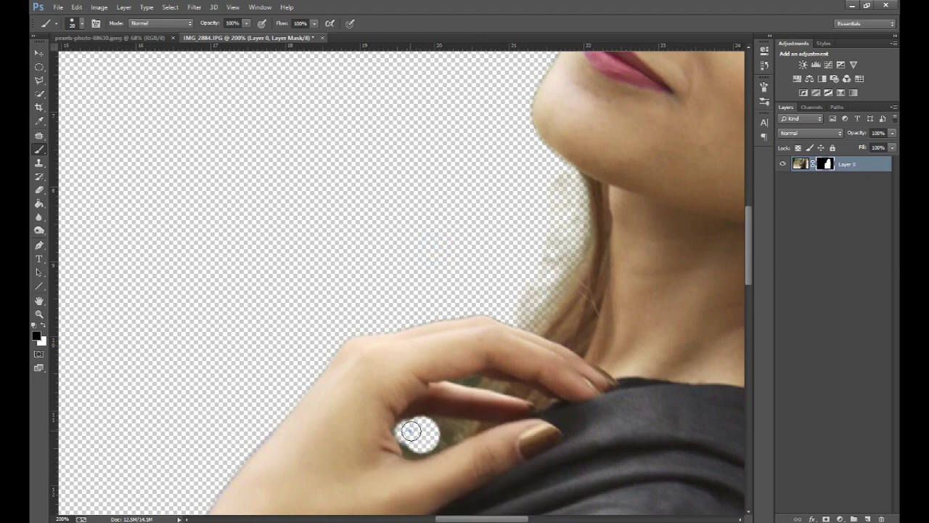
pyautogui.click(411, 437)
pyautogui.click(411, 442)
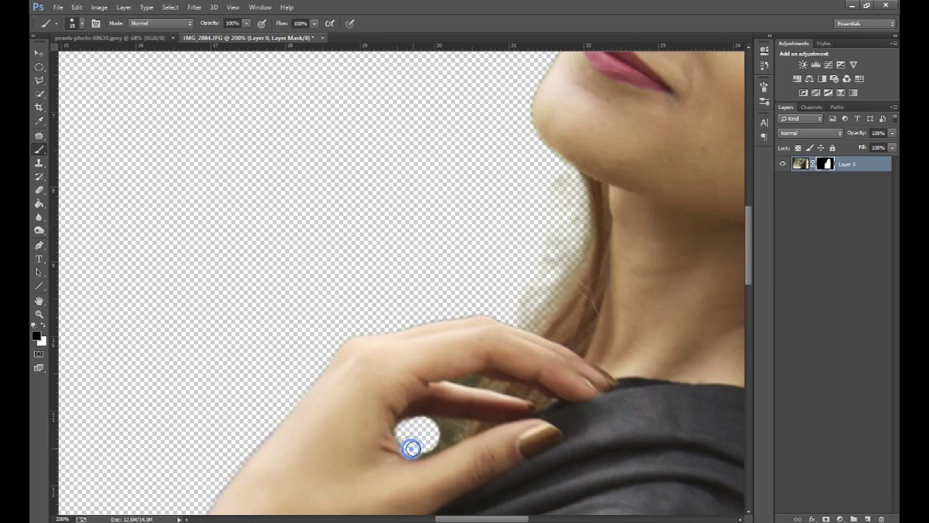
pyautogui.click(419, 451)
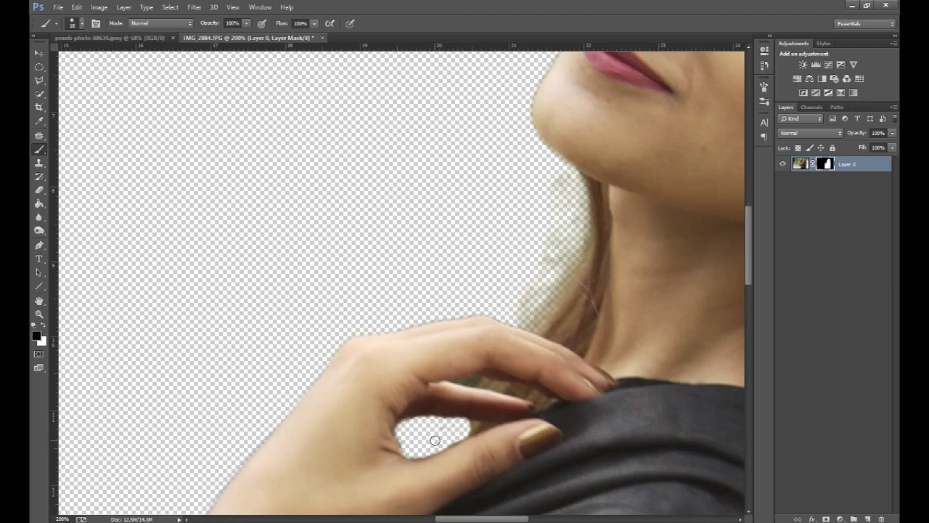
# - Tidy the finger edges with a softer brush, restoring the fingertip edge in white
pyautogui.click(475, 378)
pyautogui.rightClick(475, 380)
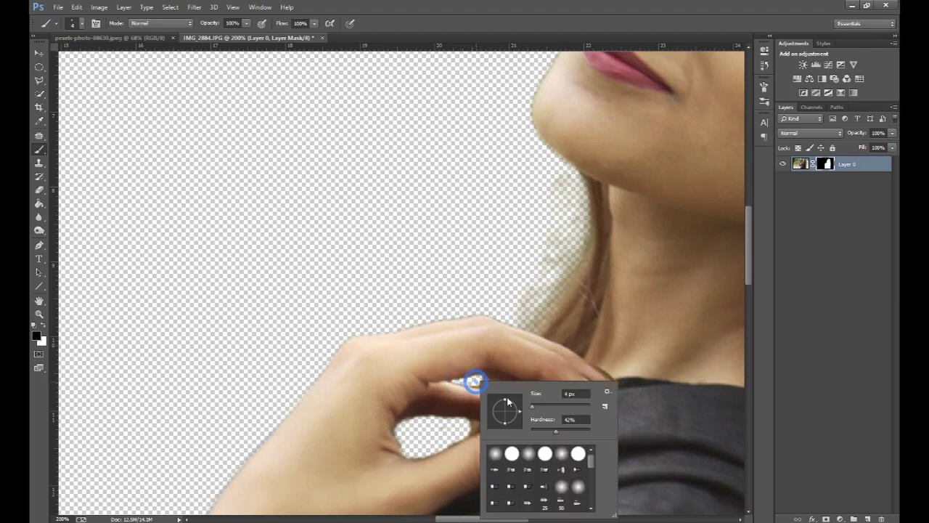
pyautogui.click(541, 431)
pyautogui.click(475, 382)
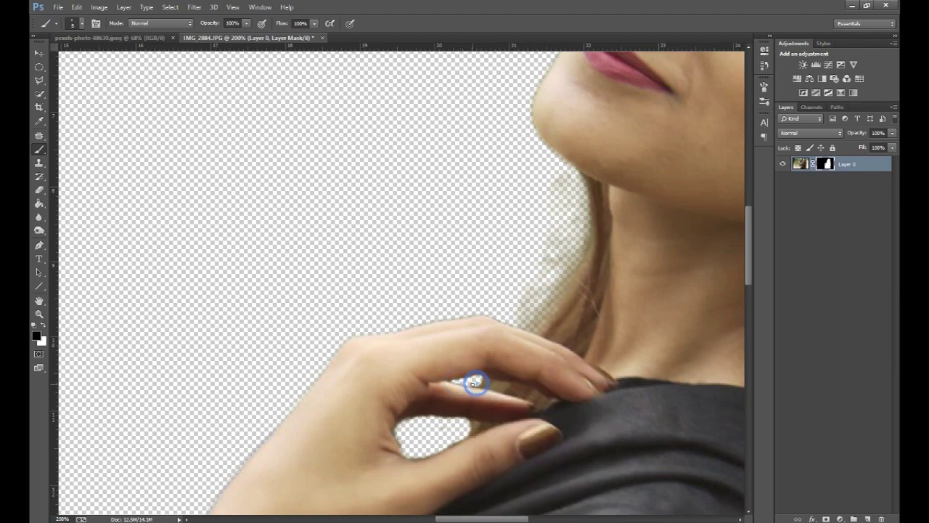
pyautogui.moveTo(472, 382); pyautogui.dragTo(473, 384)
pyautogui.moveTo(429, 433); pyautogui.dragTo(466, 421)
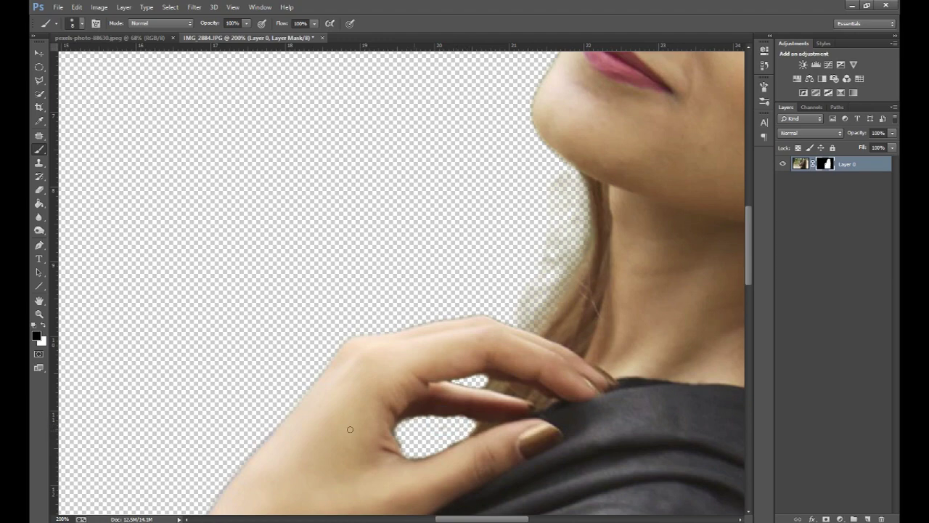
pyautogui.press('x')
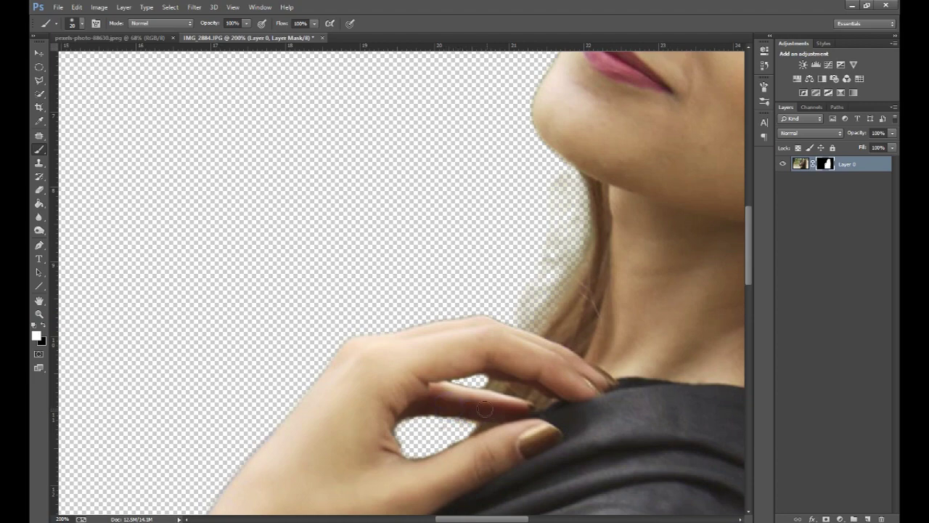
pyautogui.click(467, 373)
pyautogui.hotkey('ctrl', '0')
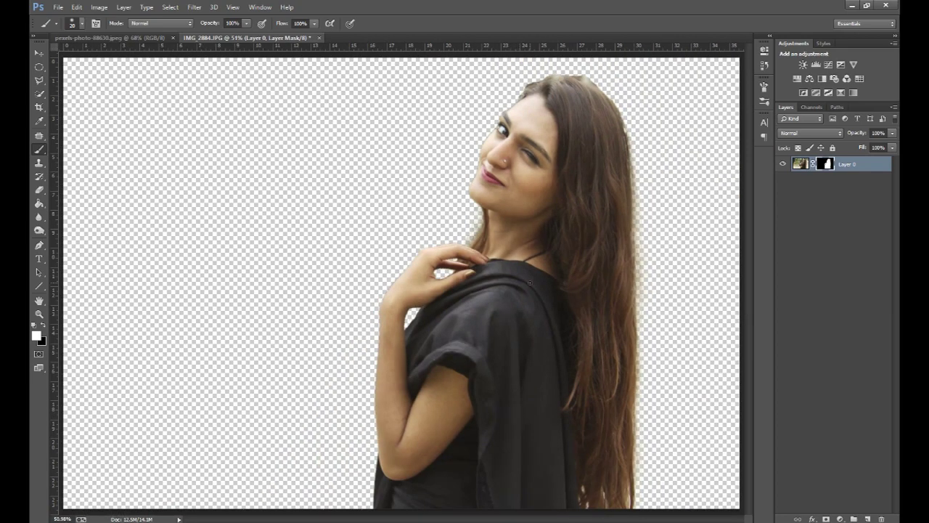
# - Zoom to 100% and paint out the stray hair tuft above her head
pyautogui.hotkey('ctrl', '+')
pyautogui.hotkey('ctrl', '+')
pyautogui.moveTo(641, 139)
pyautogui.mouseDown()
pyautogui.moveTo(521, 240)
pyautogui.moveTo(502, 228)
pyautogui.moveTo(538, 247)
pyautogui.mouseUp()
pyautogui.click(44, 325)
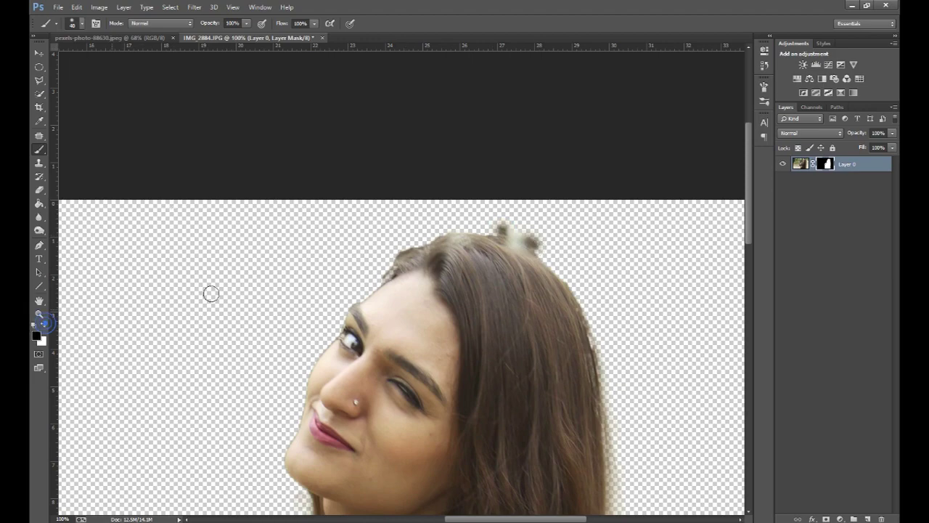
pyautogui.moveTo(496, 227)
pyautogui.mouseDown()
pyautogui.moveTo(554, 247)
pyautogui.moveTo(435, 220)
pyautogui.moveTo(376, 266)
pyautogui.mouseUp()
# - Switch to a fully soft 60 px brush and erase the light halo along the top of the hair
pyautogui.rightClick(376, 266)
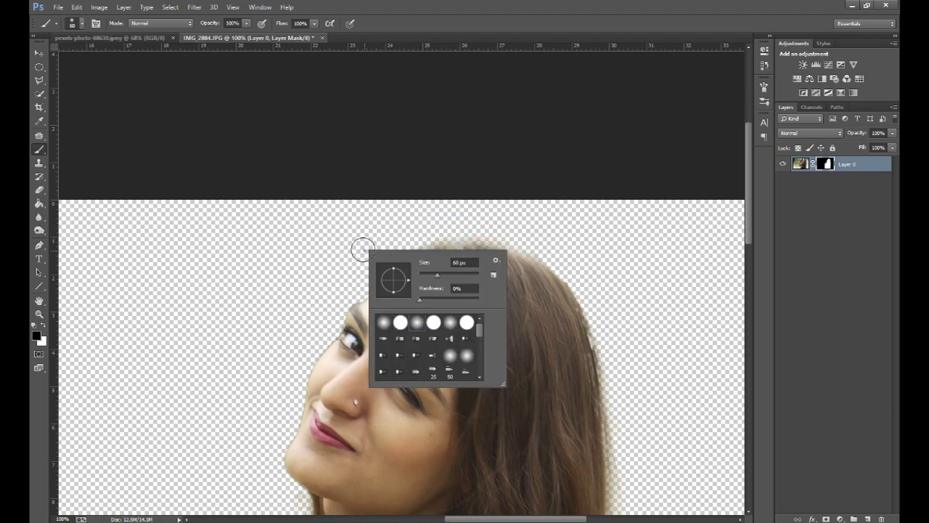
pyautogui.moveTo(434, 301); pyautogui.dragTo(438, 294)
pyautogui.click(340, 257)
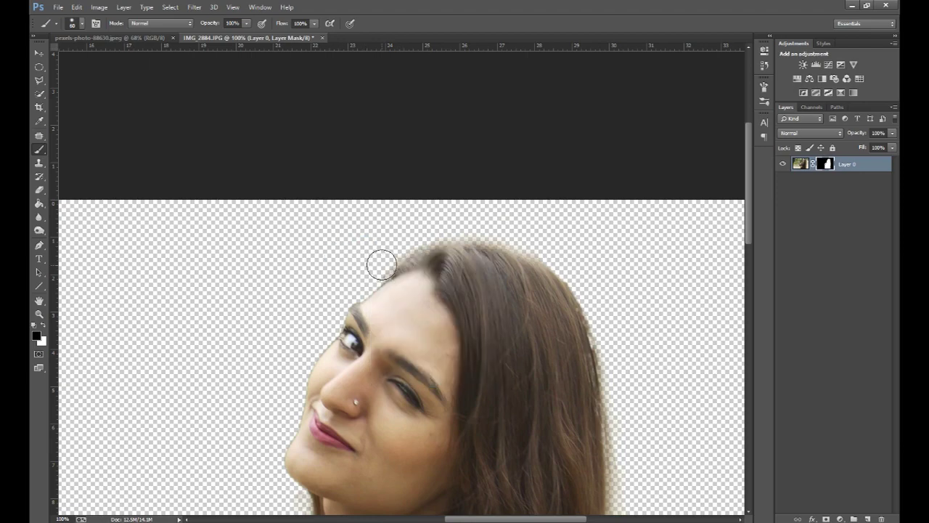
pyautogui.moveTo(417, 236)
pyautogui.mouseDown()
pyautogui.moveTo(460, 224)
pyautogui.moveTo(533, 242)
pyautogui.moveTo(581, 271)
pyautogui.moveTo(614, 329)
pyautogui.moveTo(503, 230)
pyautogui.mouseUp()
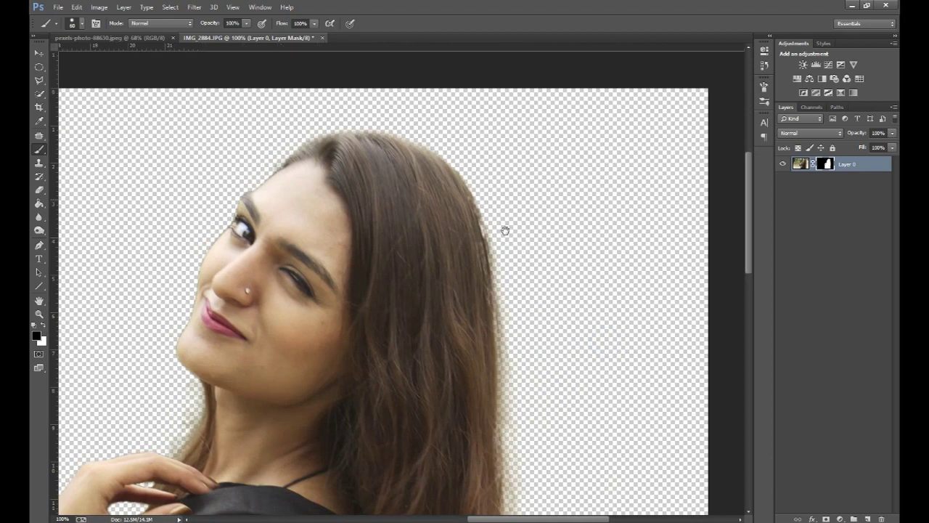
pyautogui.moveTo(579, 290); pyautogui.dragTo(568, 120)
pyautogui.scroll(-3, 560, 313)
pyautogui.scroll(-5, 559, 319)
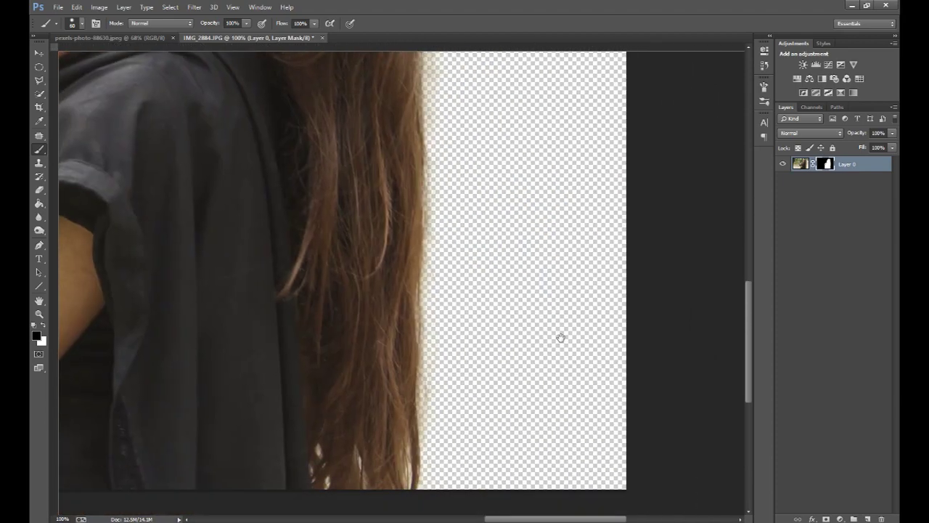
pyautogui.scroll(-4, 559, 326)
pyautogui.scroll(-2, 566, 319)
pyautogui.hotkey('ctrl', '0')
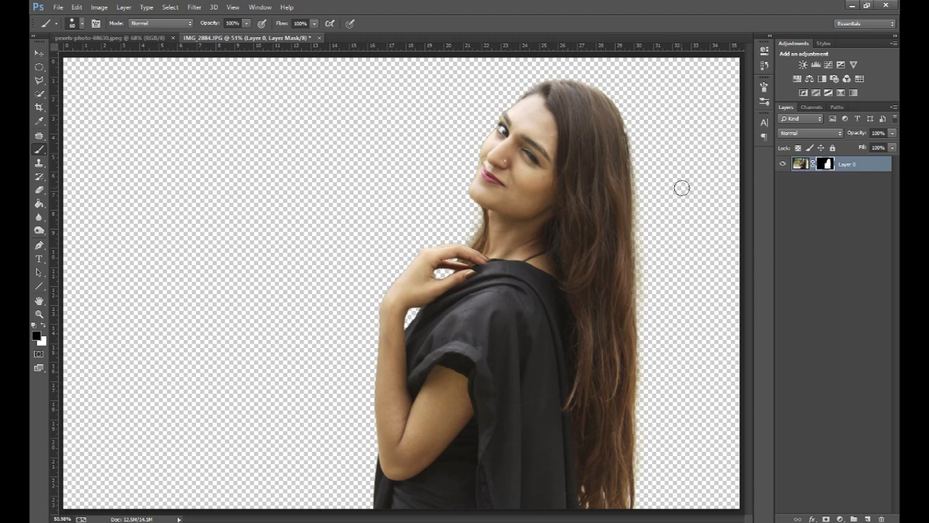
# - Apply Layer 0's mask and add a two-point Curves adjustment to brighten and deepen shadows
pyautogui.rightClick(831, 167)
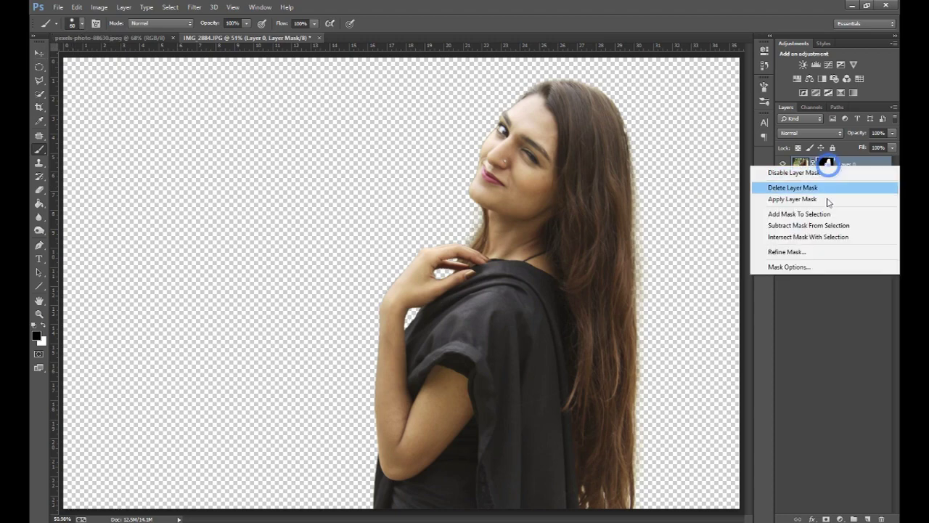
pyautogui.click(825, 201)
pyautogui.click(828, 65)
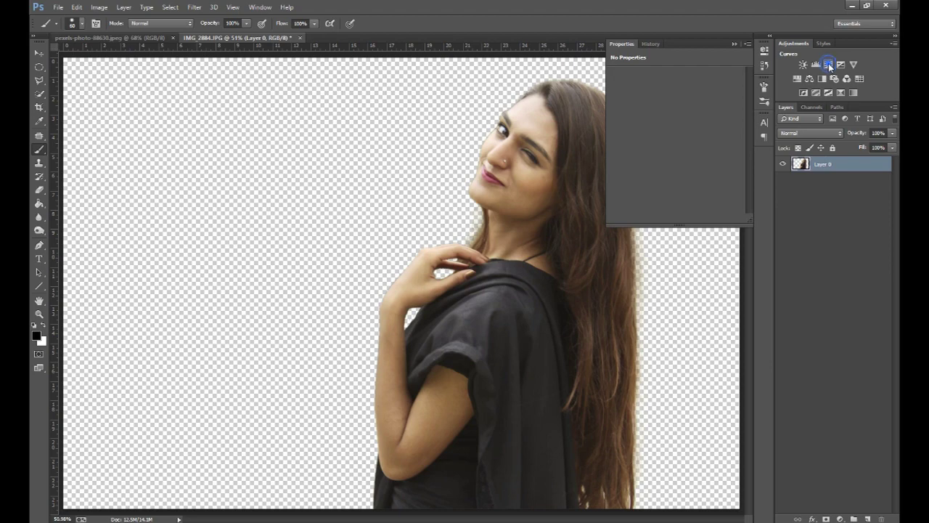
pyautogui.click(696, 134)
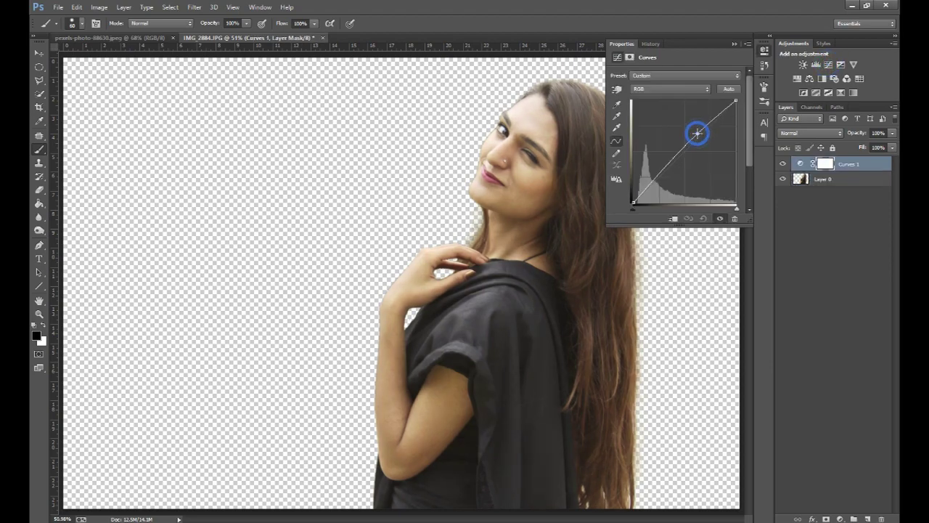
pyautogui.click(669, 166)
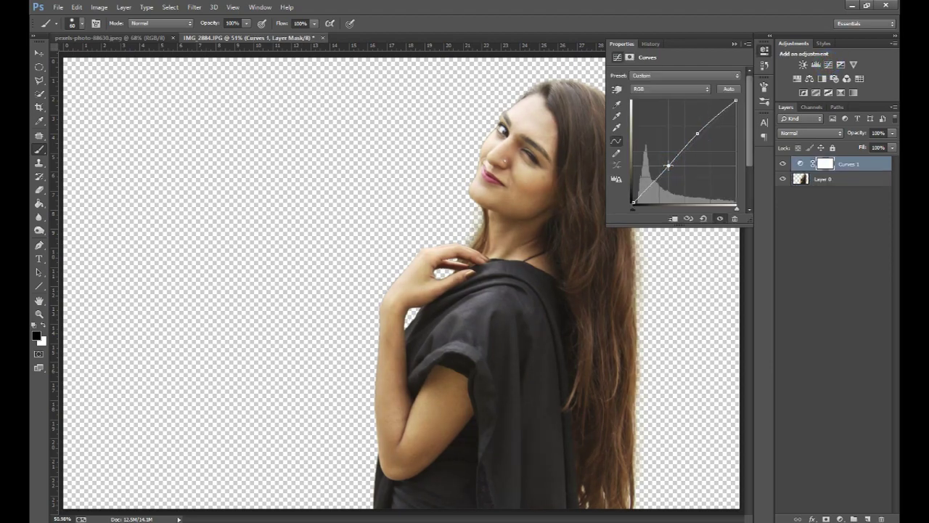
pyautogui.click(731, 44)
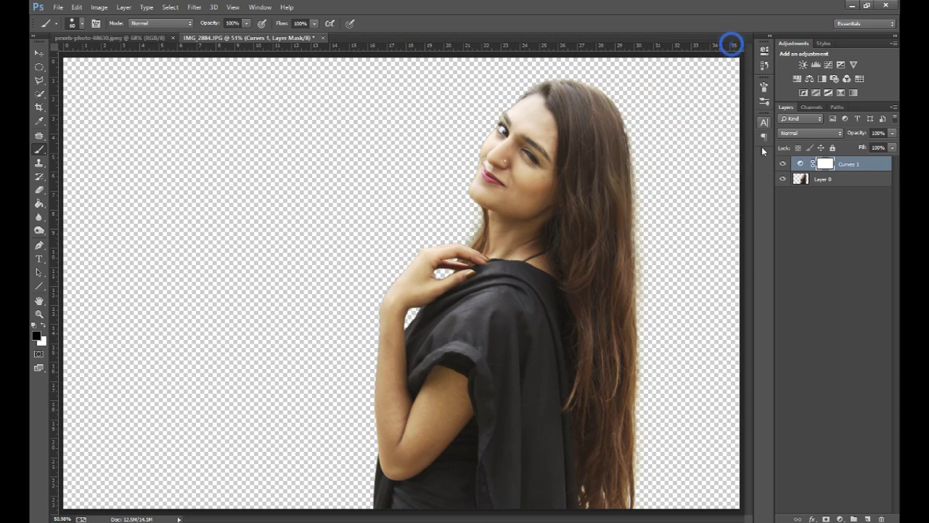
# - Merge the visible layers into a single cutout layer
pyautogui.rightClick(842, 175)
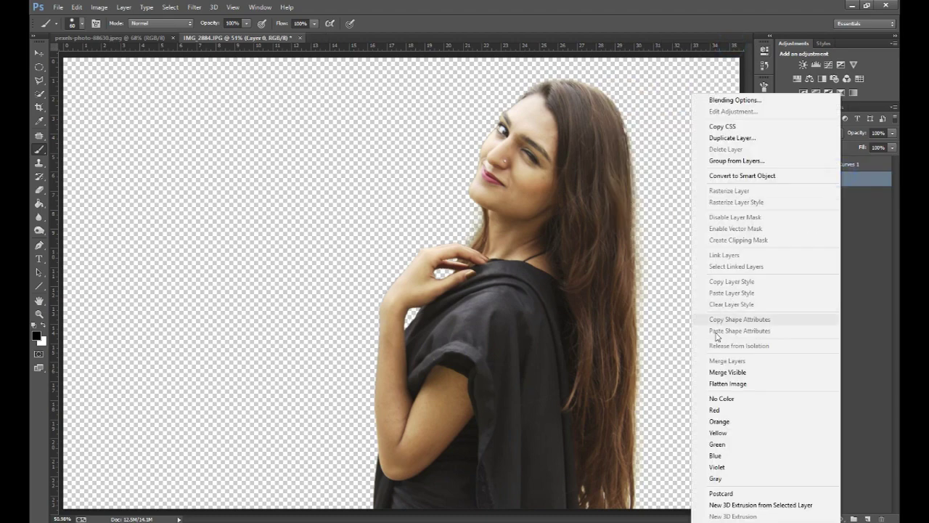
pyautogui.click(719, 371)
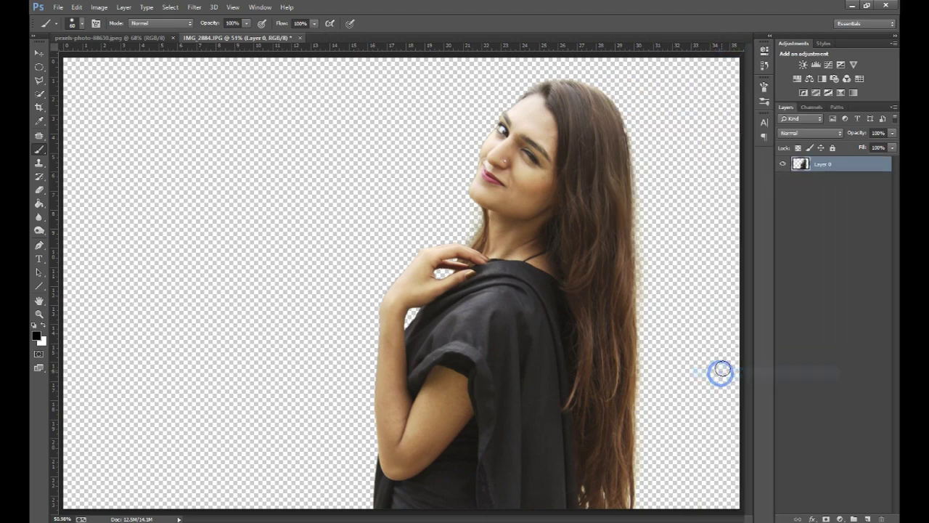
pyautogui.rightClick(40, 137)
# - Spot-heal blemishes on the woman's chin, cheek and forehead with brush sizes 45 and 30
pyautogui.click(83, 133)
pyautogui.scroll(3, 435, 188)
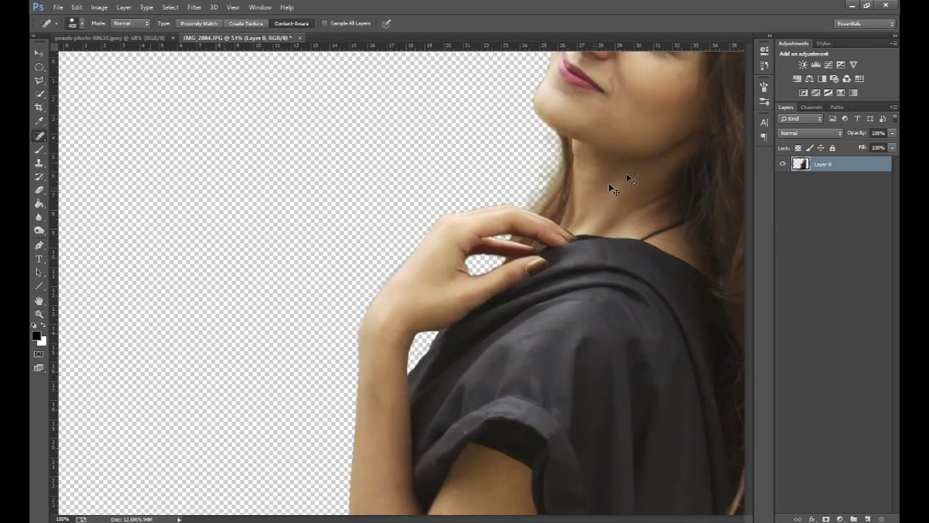
pyautogui.scroll(2, 608, 183)
pyautogui.scroll(2, 504, 380)
pyautogui.scroll(2, 556, 363)
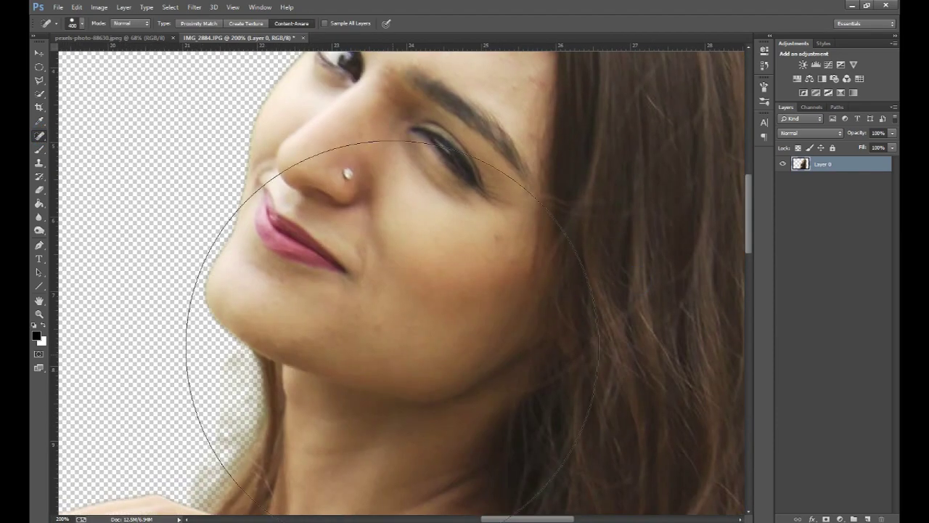
pyautogui.press('[')
pyautogui.press('[')
pyautogui.press('[')
pyautogui.click(379, 332)
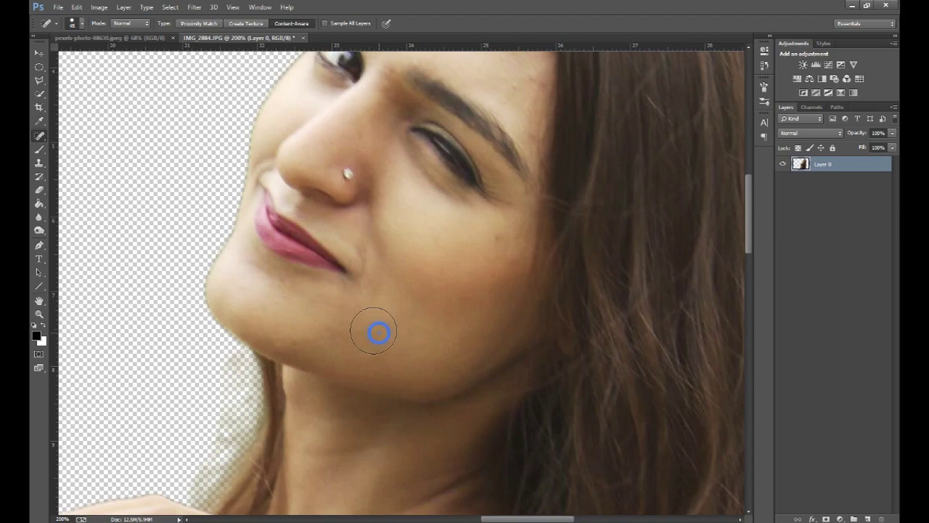
pyautogui.press('[')
pyautogui.press('[')
pyautogui.click(487, 256)
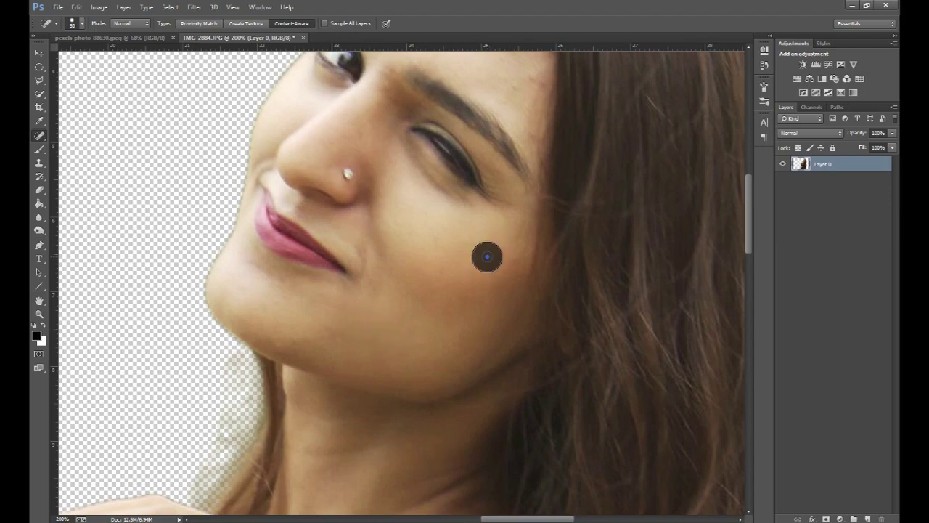
pyautogui.scroll(3, 481, 224)
pyautogui.click(474, 204)
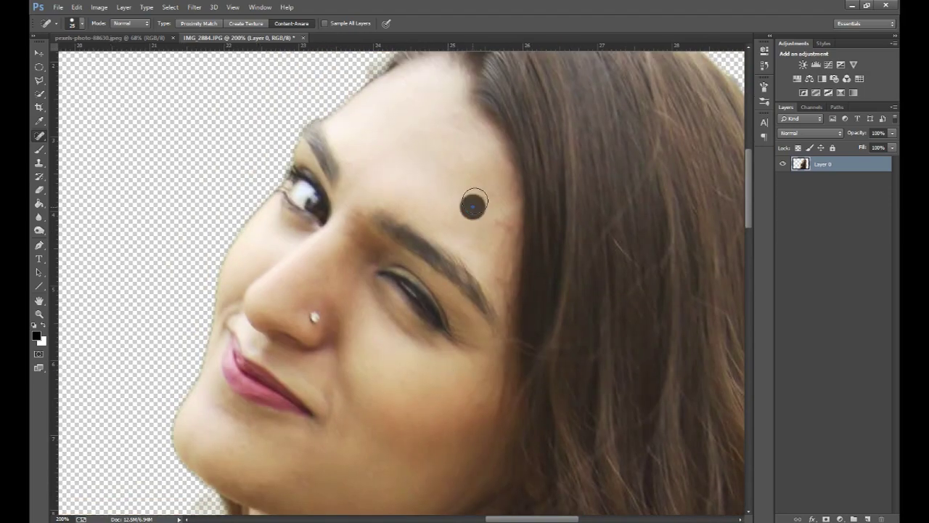
pyautogui.click(484, 188)
pyautogui.click(450, 121)
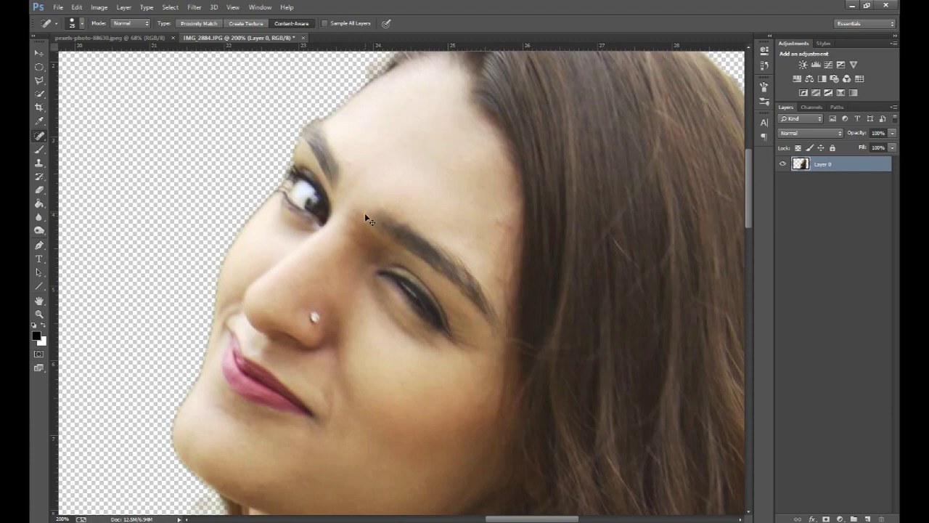
# - Move the cut-out woman into the city-street photo as a new layer
pyautogui.hotkey('ctrl', '0')
pyautogui.press('v')
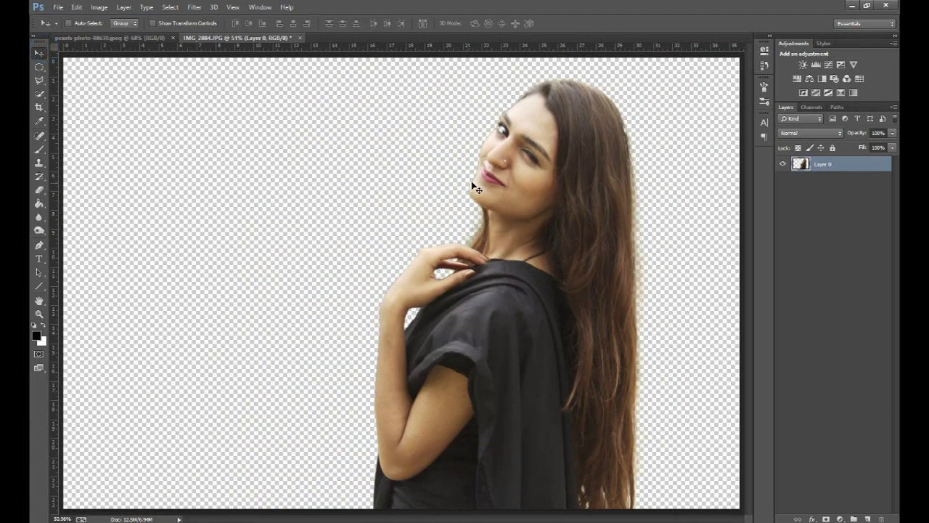
pyautogui.moveTo(473, 187)
pyautogui.mouseDown()
pyautogui.moveTo(300, 104)
pyautogui.moveTo(130, 37)
pyautogui.moveTo(479, 301)
pyautogui.mouseUp()
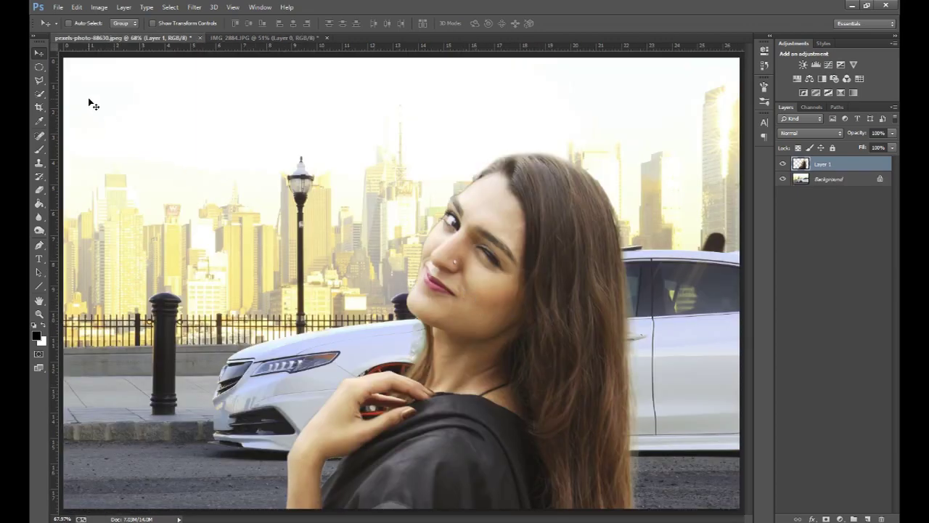
# - Scale Layer 1 to about 59% and place her just right of centre before the white car
pyautogui.hotkey('ctrl', 't')
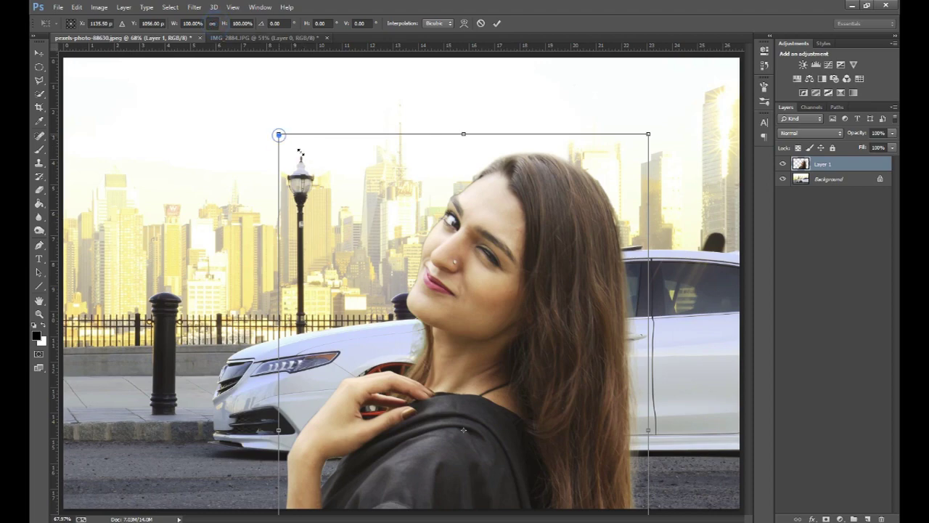
pyautogui.moveTo(300, 151); pyautogui.dragTo(418, 333)
pyautogui.moveTo(448, 365)
pyautogui.mouseDown()
pyautogui.moveTo(457, 143)
pyautogui.moveTo(448, 154)
pyautogui.mouseUp()
pyautogui.moveTo(390, 97); pyautogui.dragTo(450, 143)
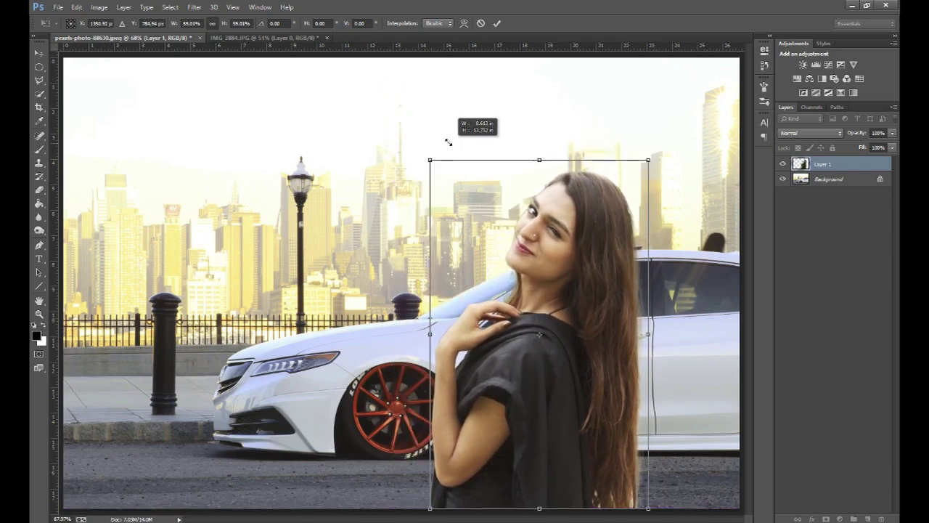
pyautogui.moveTo(501, 231)
pyautogui.mouseDown()
pyautogui.moveTo(546, 221)
pyautogui.moveTo(553, 230)
pyautogui.mouseUp()
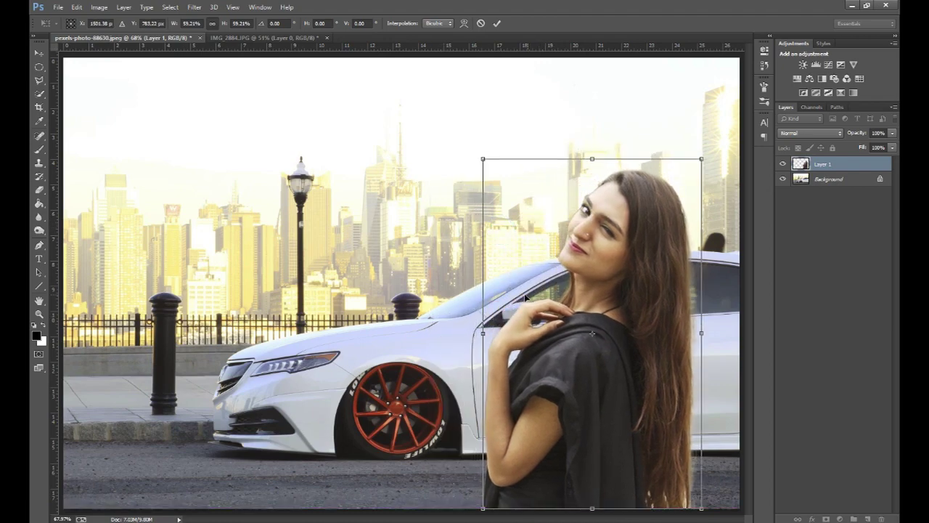
pyautogui.moveTo(525, 298)
pyautogui.mouseDown()
pyautogui.moveTo(172, 300)
pyautogui.moveTo(133, 290)
pyautogui.moveTo(557, 299)
pyautogui.moveTo(442, 296)
pyautogui.mouseUp()
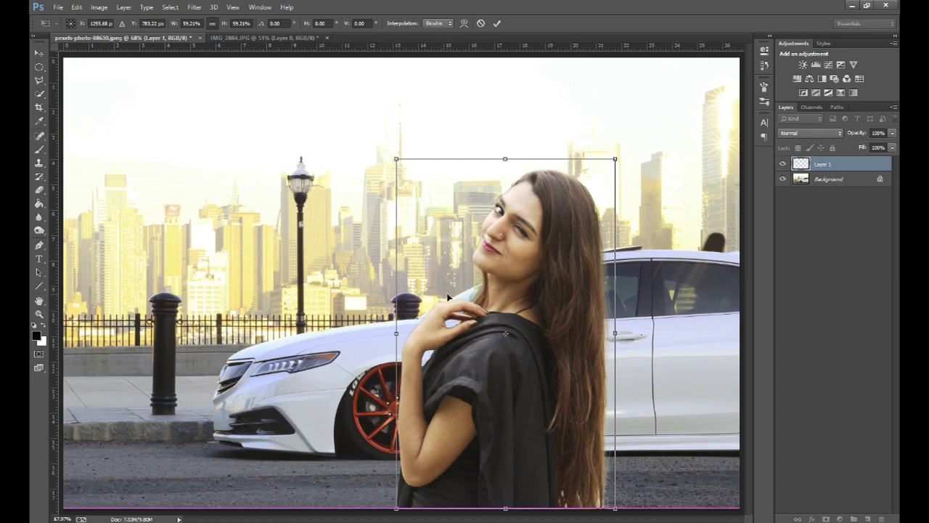
pyautogui.press('Return')
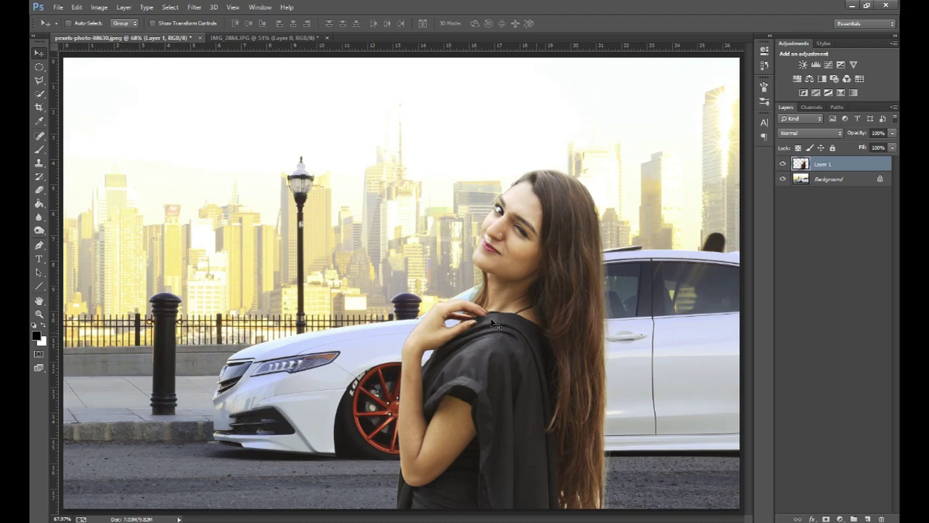
# - Unlock the background as Layer 0, add a mask to Layer 1, and ready a size-30 brush
pyautogui.click(879, 179)
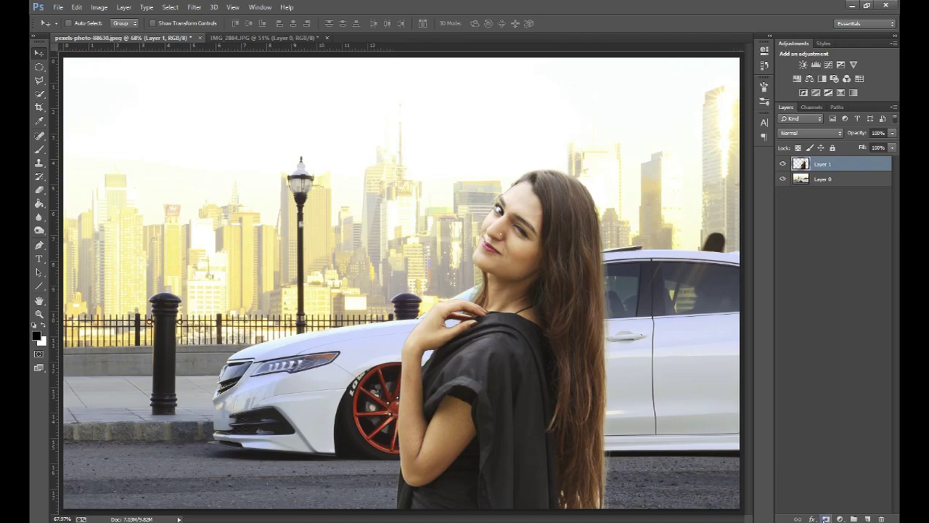
pyautogui.click(825, 518)
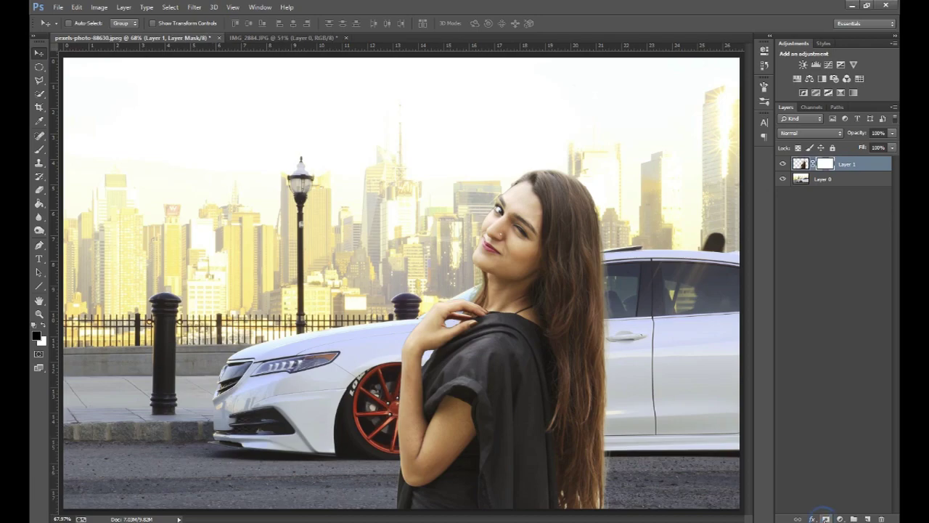
pyautogui.click(39, 148)
pyautogui.hotkey('ctrl', '1')
pyautogui.hotkey('ctrl', '+')
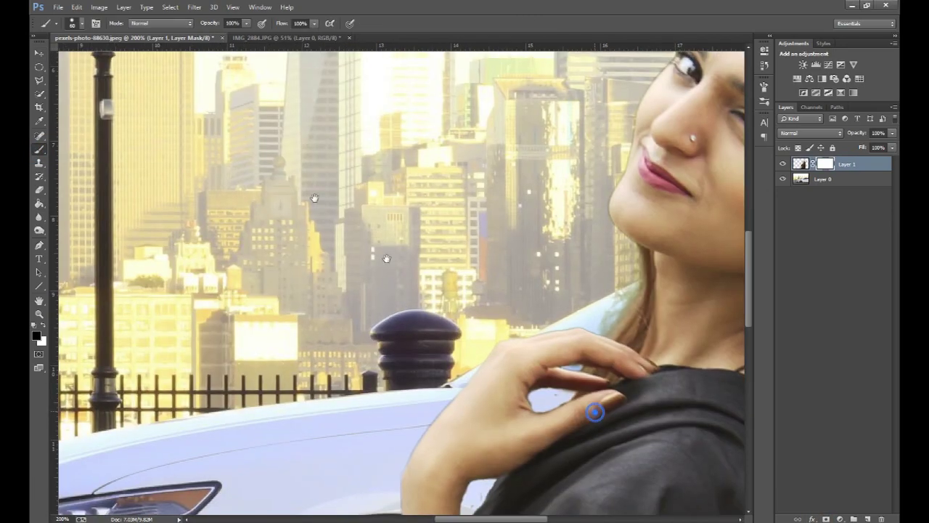
pyautogui.scroll(-10, 552, 399)
pyautogui.hscroll(5, 552, 399)
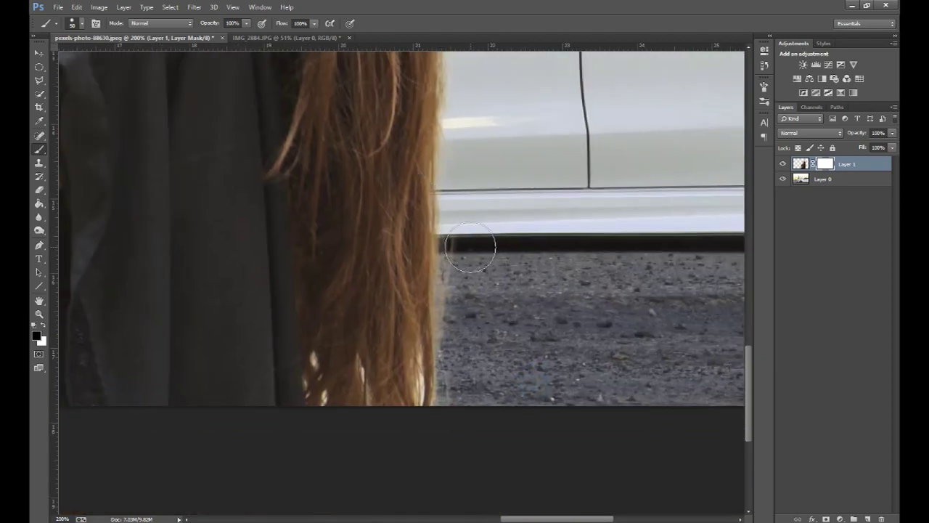
pyautogui.press('[')
pyautogui.press('[')
pyautogui.press('[')
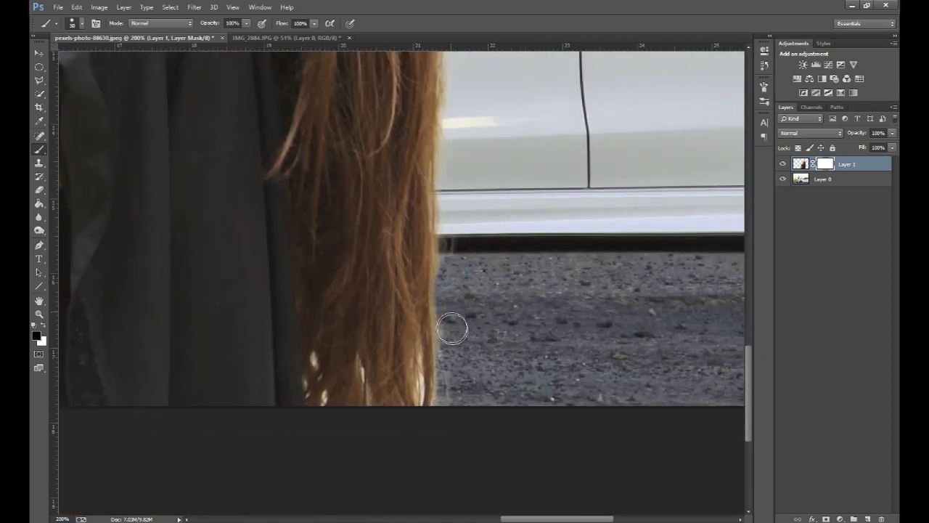
pyautogui.rightClick(536, 320)
pyautogui.press('Return')
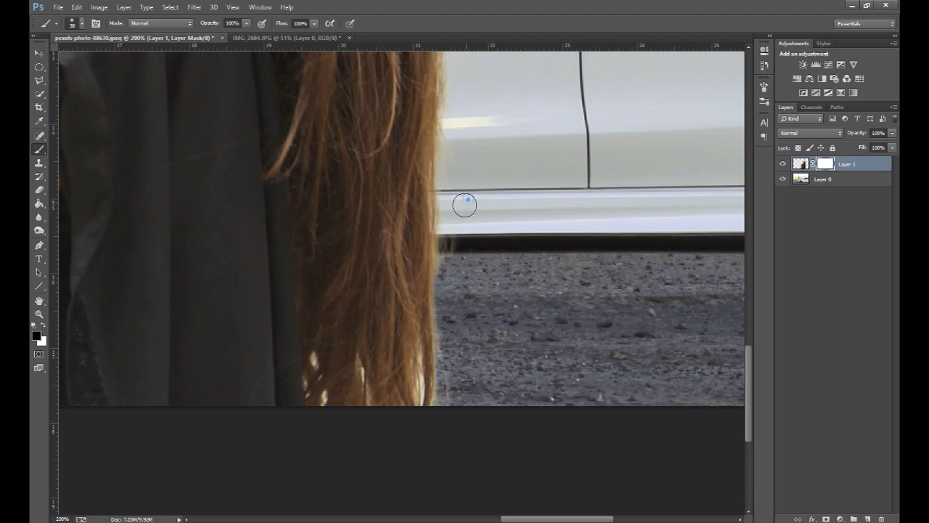
# - Paint out the light halo along the hair edge, then blend it softly at 18% opacity
pyautogui.moveTo(445, 320); pyautogui.dragTo(453, 413)
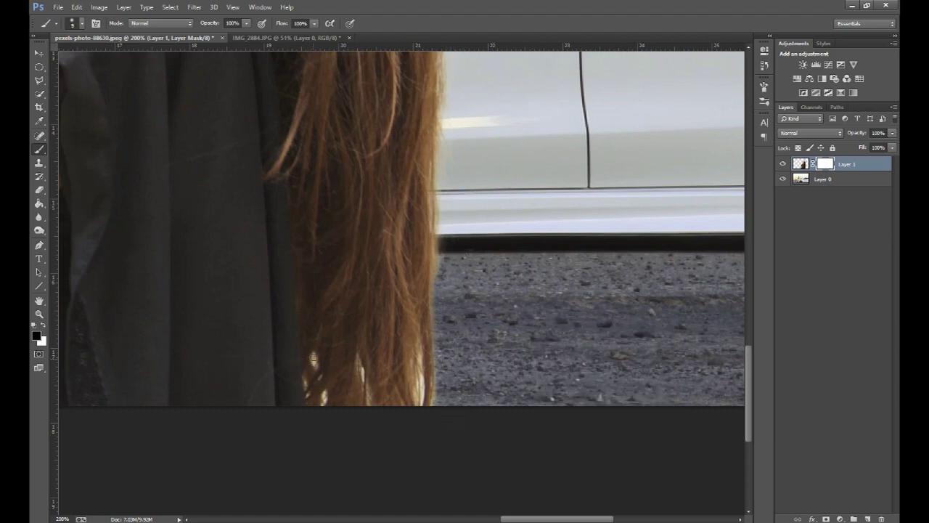
pyautogui.click(361, 370)
pyautogui.click(247, 24)
pyautogui.click(463, 339)
pyautogui.moveTo(421, 397); pyautogui.dragTo(421, 375)
pyautogui.moveTo(362, 370); pyautogui.dragTo(322, 405)
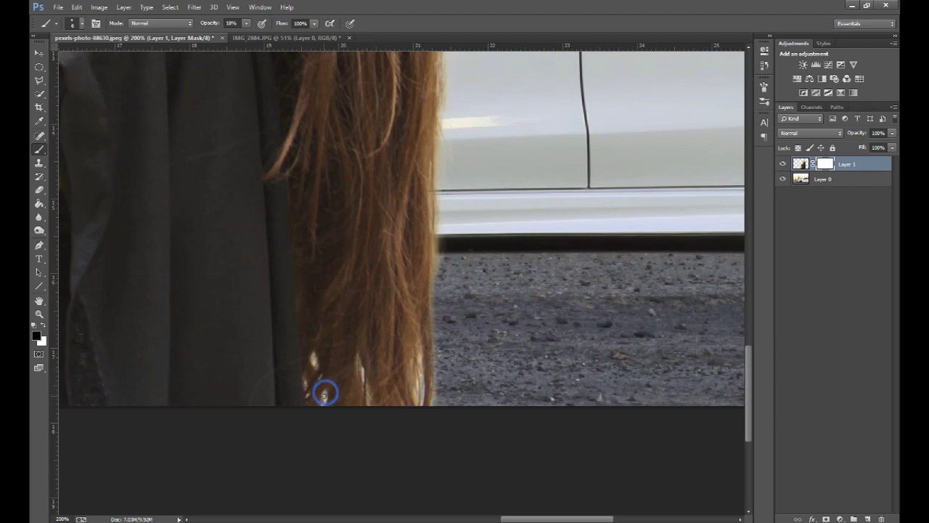
pyautogui.click(311, 354)
pyautogui.hotkey('ctrl', '0')
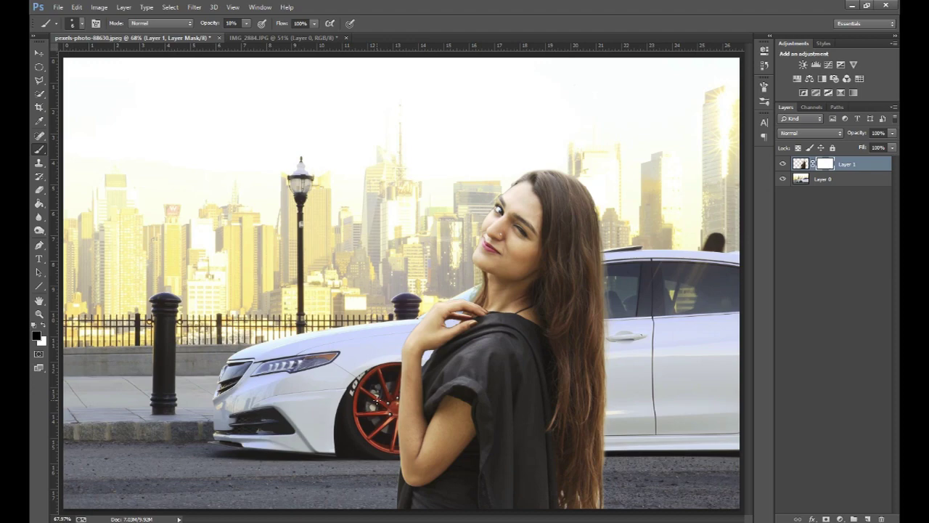
# - Apply the hair mask to Layer 1 and add a Curves adjustment with one curve point
pyautogui.rightClick(831, 167)
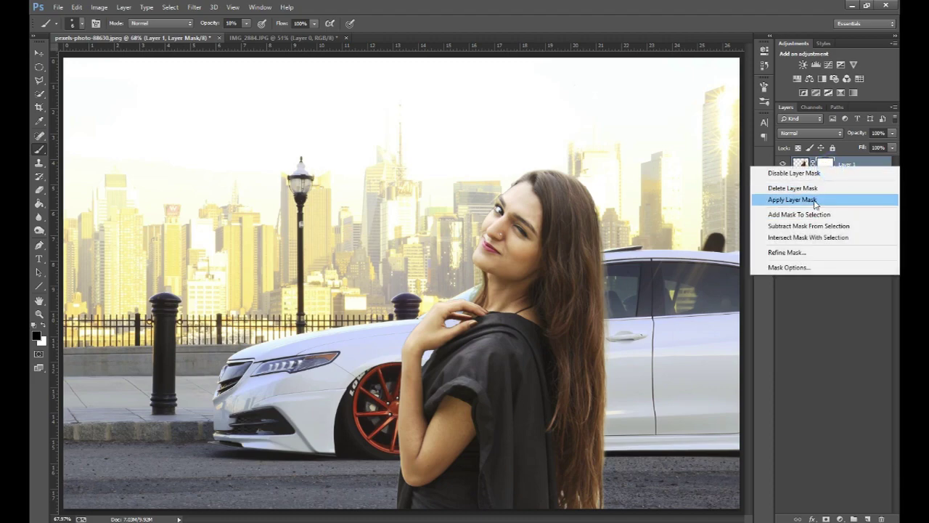
pyautogui.click(814, 199)
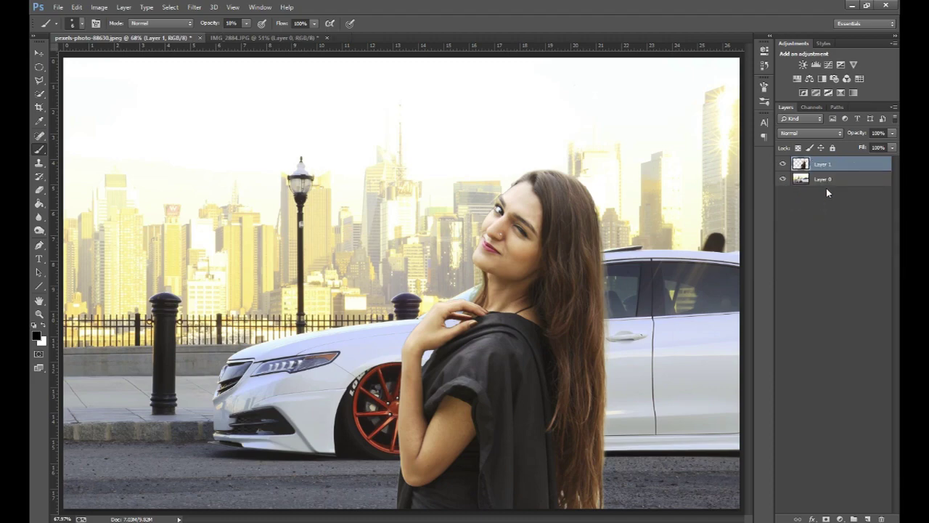
pyautogui.click(828, 64)
pyautogui.click(693, 138)
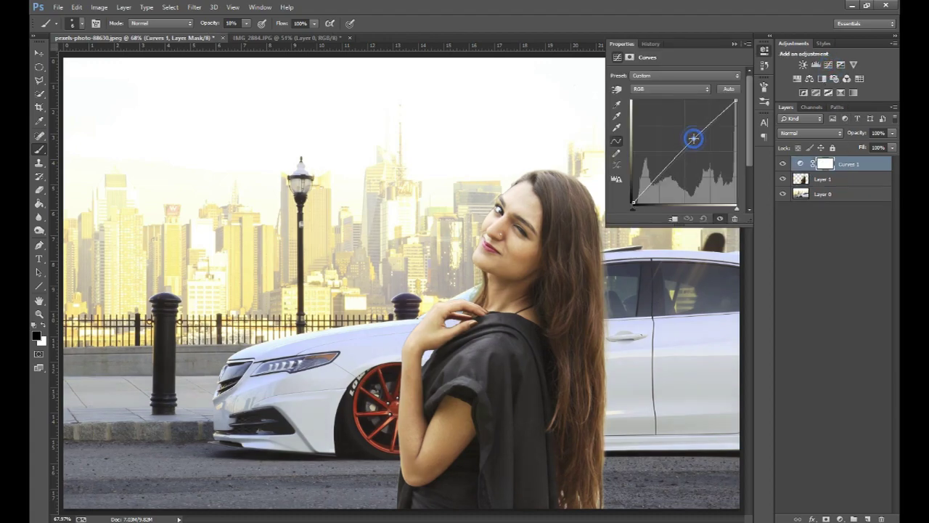
pyautogui.click(735, 44)
# - Merge the Curves adjustment down into Layer 1 and select Layer 0
pyautogui.rightClick(835, 164)
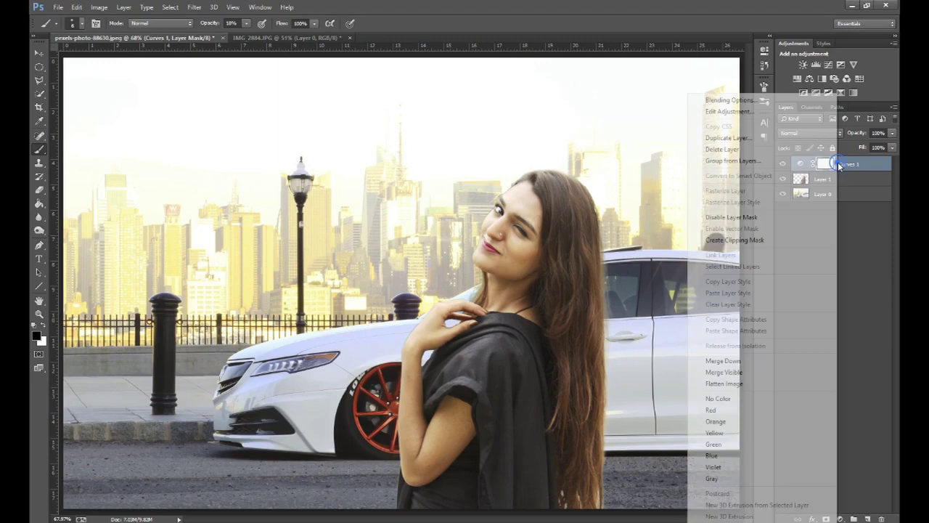
pyautogui.click(740, 370)
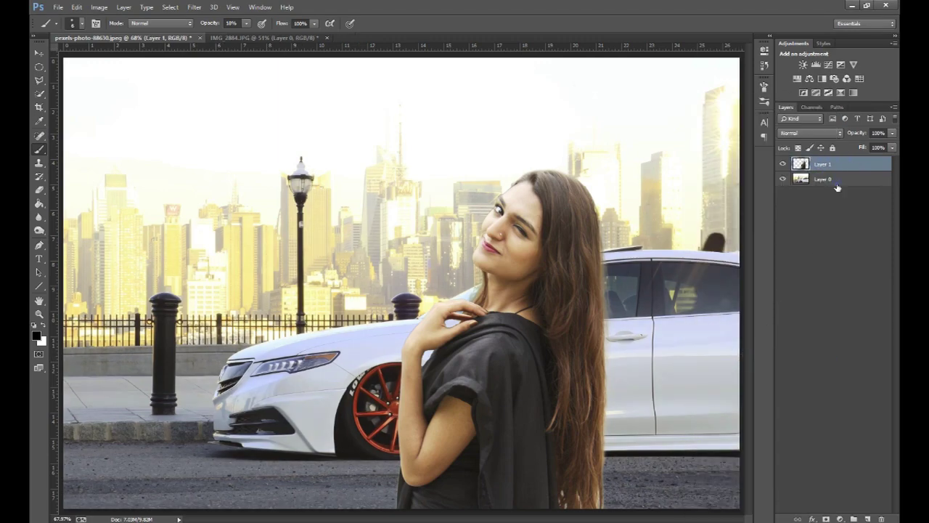
pyautogui.click(837, 182)
# - Apply a Lens Blur of radius about 16 to the street and car on Layer 0
pyautogui.click(192, 7)
pyautogui.moveTo(218, 112)
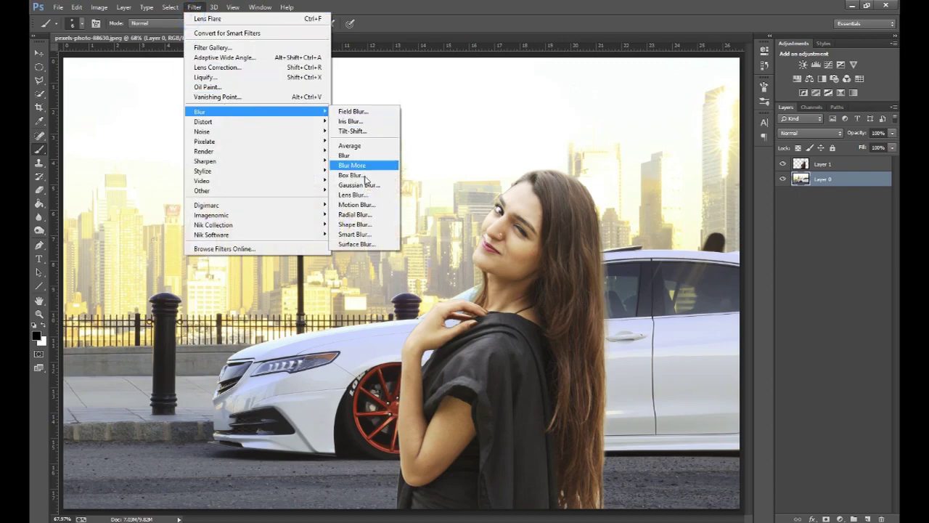
pyautogui.click(352, 194)
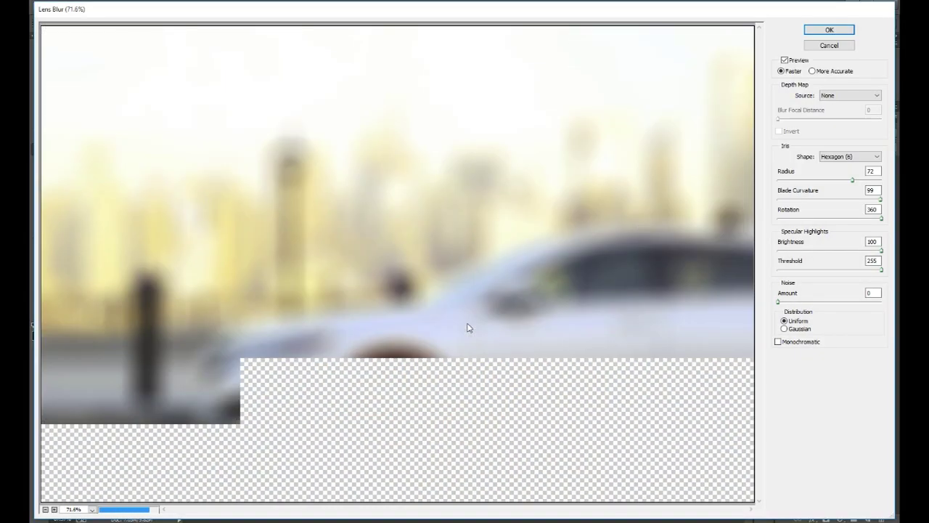
pyautogui.moveTo(852, 177); pyautogui.dragTo(794, 182)
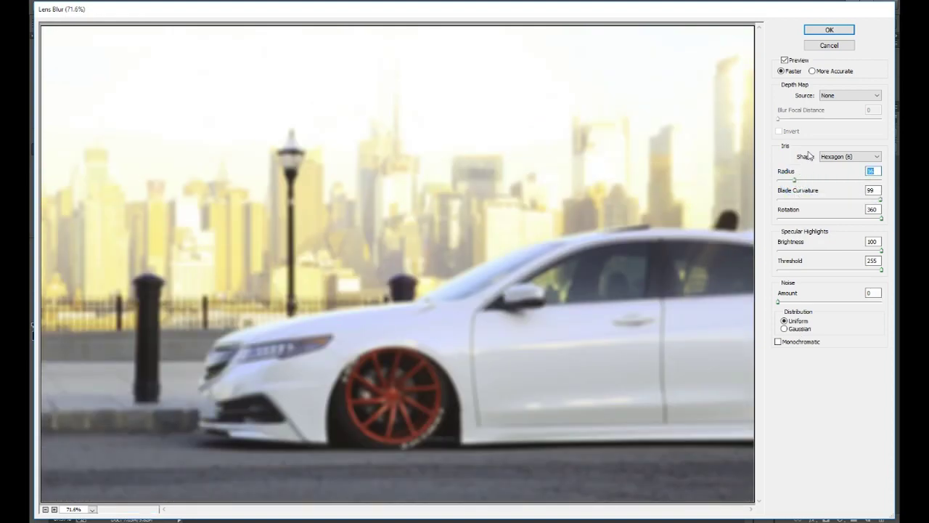
pyautogui.click(832, 31)
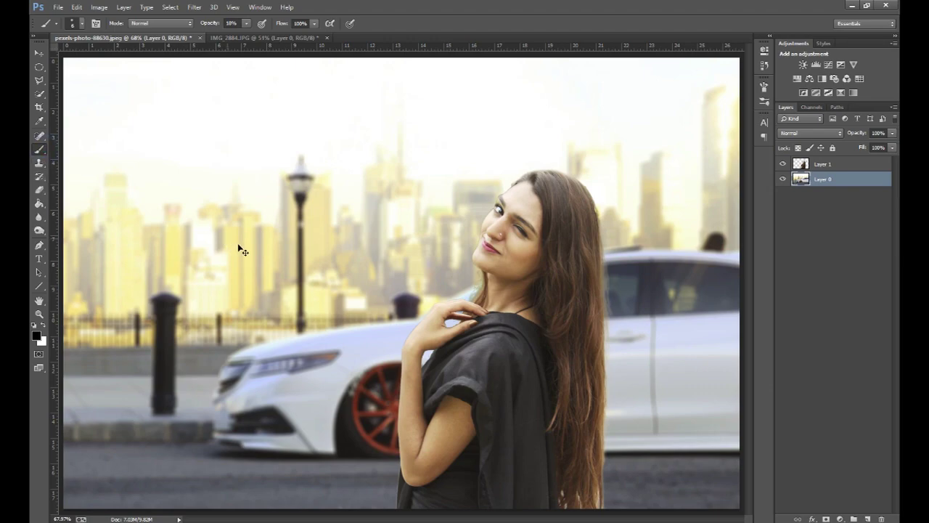
pyautogui.hotkey('ctrl', '+')
pyautogui.hotkey('ctrl', '+')
# - Add a new mask to Layer 1 and paint away the fringe along the hair edge at size 45
pyautogui.moveTo(649, 290); pyautogui.dragTo(286, 338)
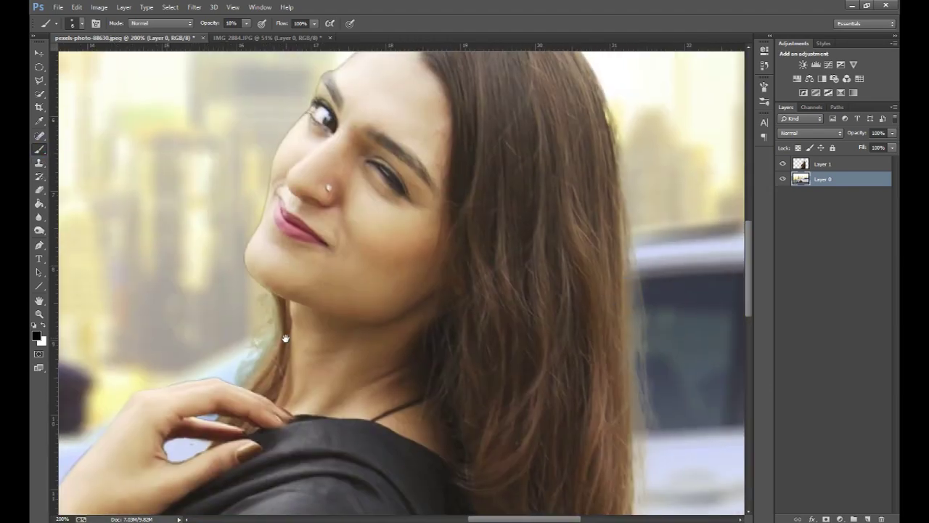
pyautogui.hotkey('ctrl', '0')
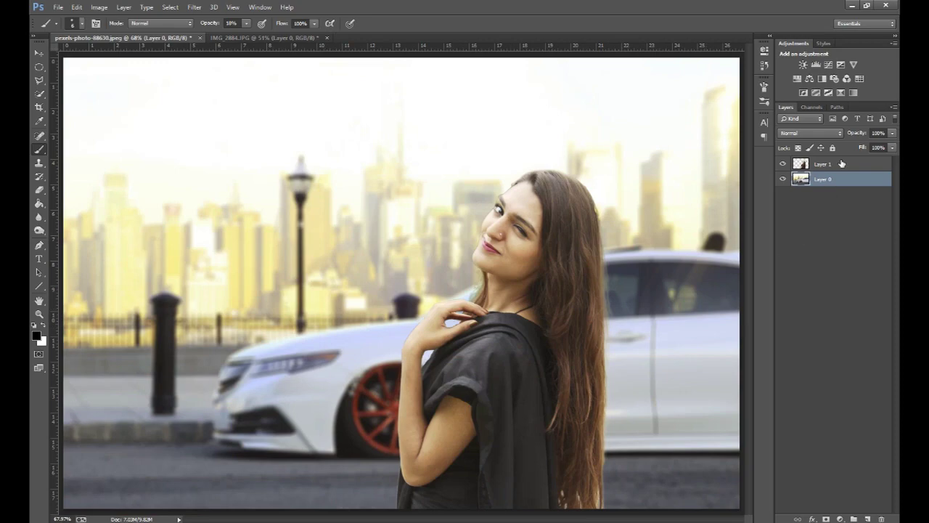
pyautogui.click(842, 164)
pyautogui.click(825, 518)
pyautogui.hotkey('ctrl', '+')
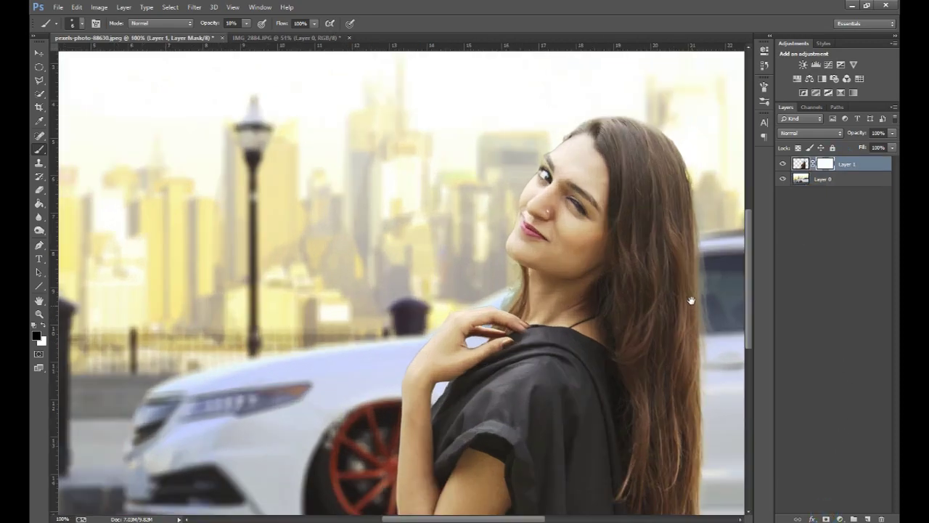
pyautogui.hscroll(3, 719, 376)
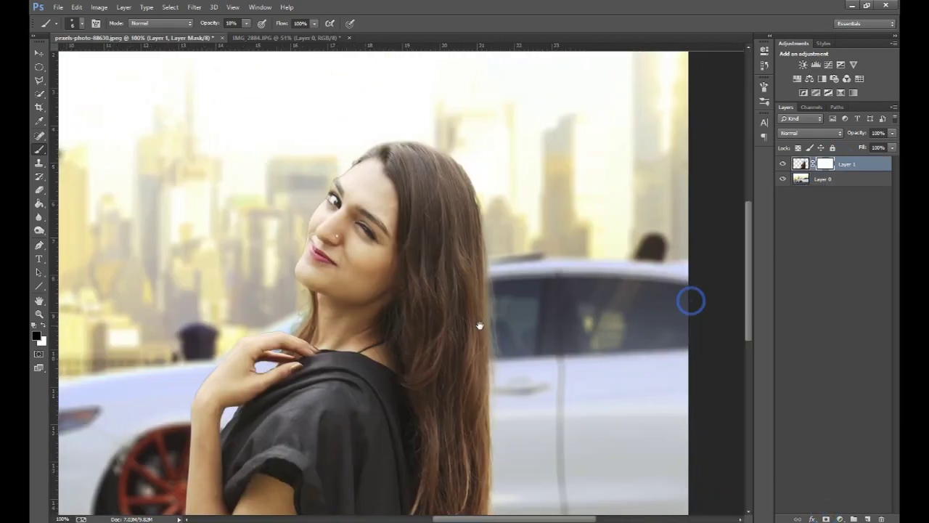
pyautogui.click(498, 280)
pyautogui.press('[')
pyautogui.press('[')
pyautogui.moveTo(497, 284)
pyautogui.mouseDown()
pyautogui.moveTo(497, 302)
pyautogui.moveTo(499, 289)
pyautogui.mouseUp()
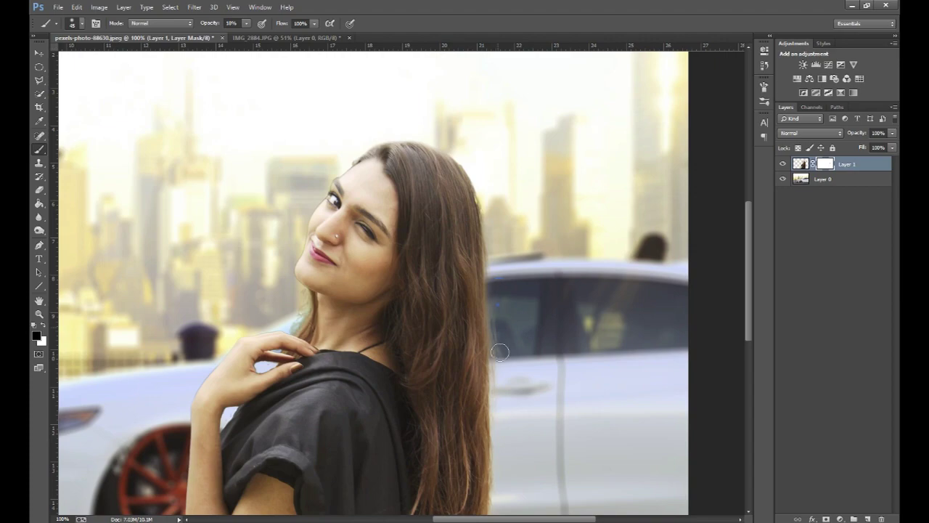
pyautogui.moveTo(502, 318); pyautogui.dragTo(502, 354)
pyautogui.moveTo(500, 304); pyautogui.dragTo(500, 290)
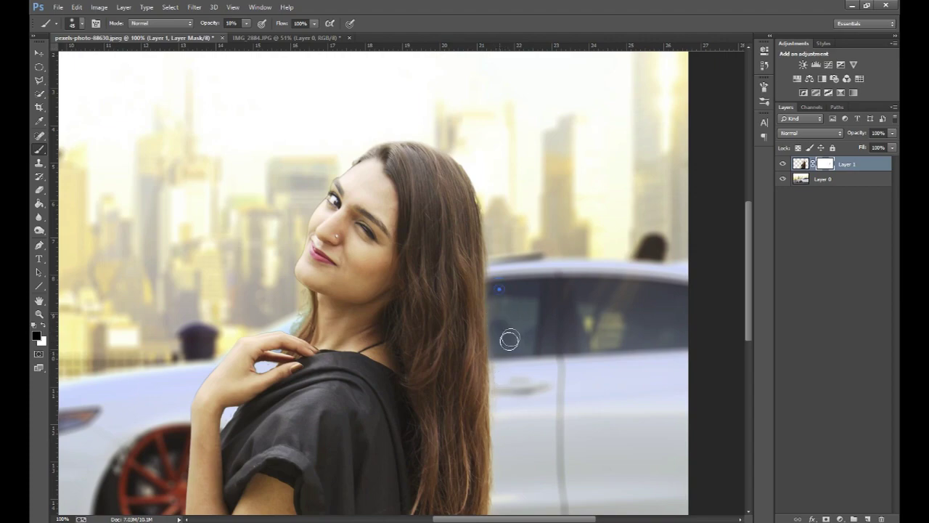
pyautogui.click(508, 317)
# - Raise the brush opacity to 84% and mask away the leftover edge along the neck
pyautogui.scroll(5, 302, 294)
pyautogui.moveTo(521, 221); pyautogui.dragTo(567, 221)
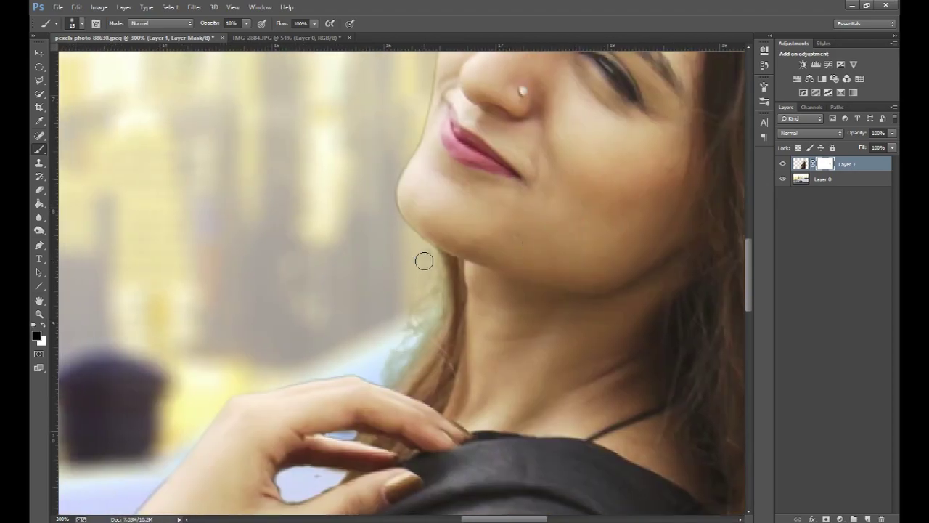
pyautogui.click(424, 261)
pyautogui.click(246, 24)
pyautogui.write('84')
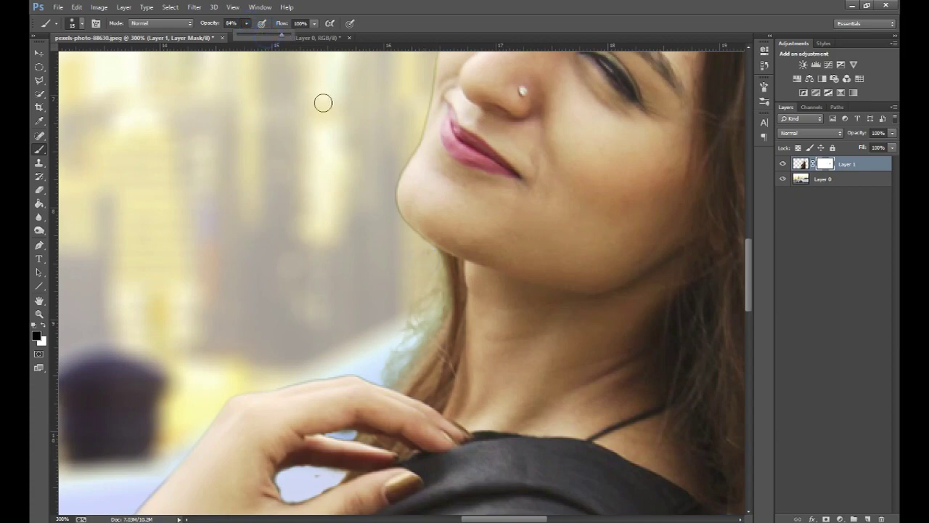
pyautogui.click(420, 254)
pyautogui.moveTo(434, 299)
pyautogui.mouseDown()
pyautogui.moveTo(390, 375)
pyautogui.moveTo(412, 290)
pyautogui.mouseUp()
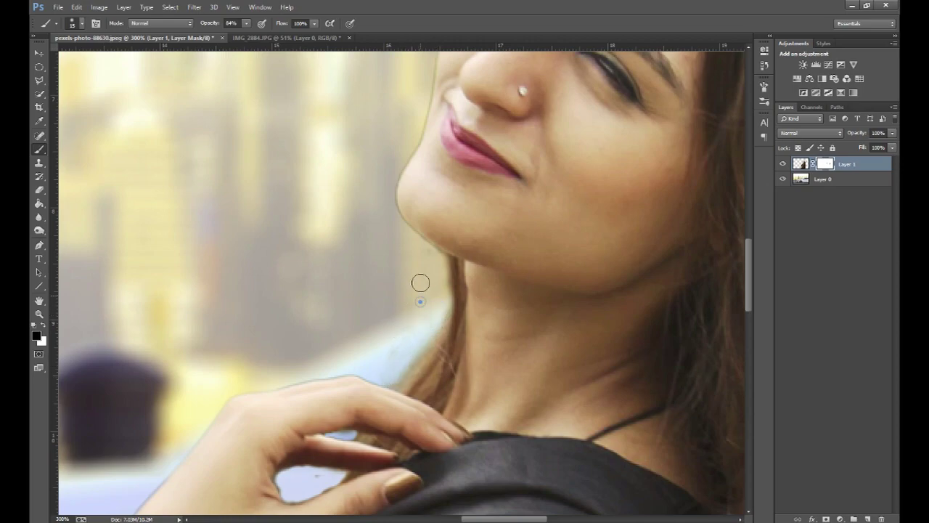
# - Inspect the face and hand up close, then apply Layer 1's mask permanently
pyautogui.hotkey('ctrl', '0')
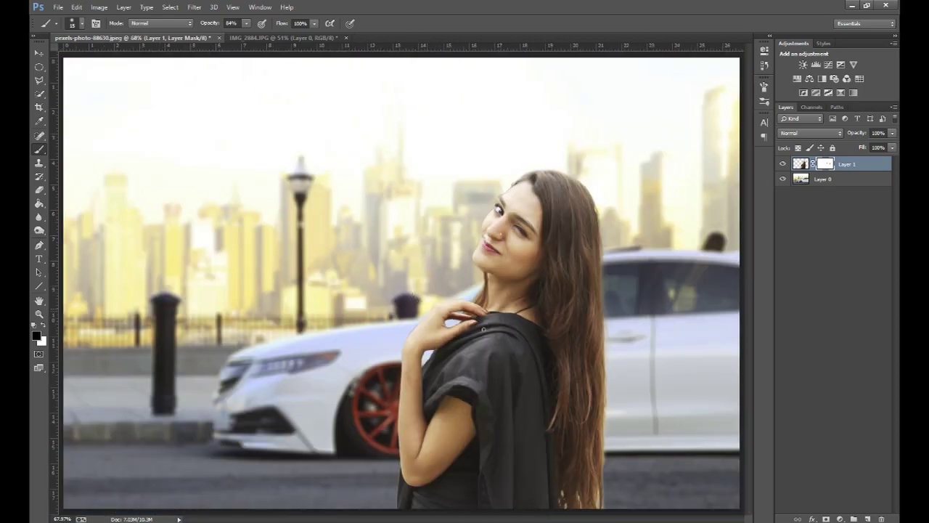
pyautogui.hotkey('ctrl', '+')
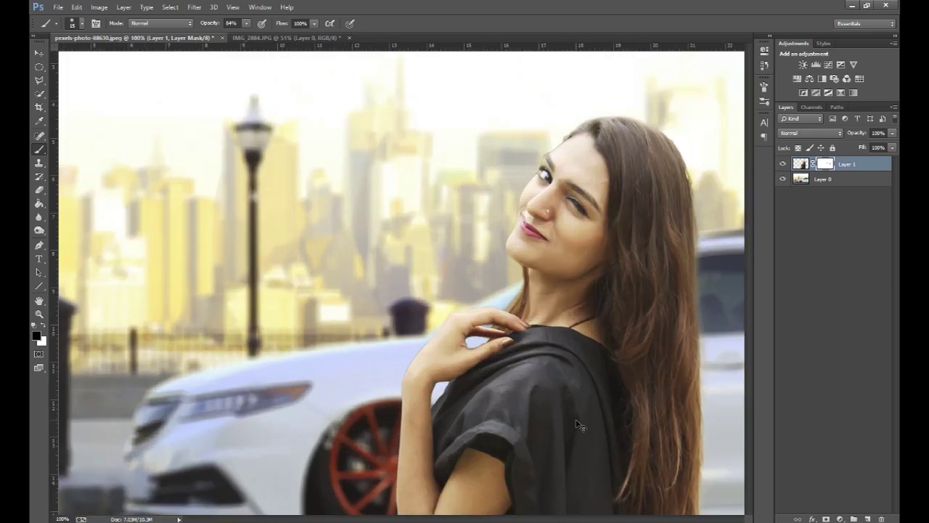
pyautogui.moveTo(522, 342)
pyautogui.mouseDown()
pyautogui.moveTo(429, 430)
pyautogui.moveTo(471, 405)
pyautogui.mouseUp()
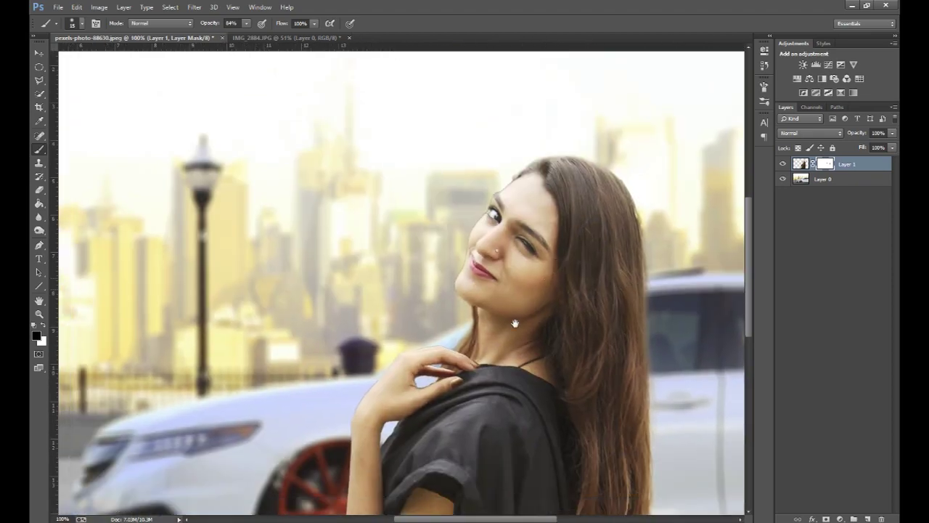
pyautogui.hotkey('ctrl', '+')
pyautogui.moveTo(428, 375); pyautogui.dragTo(465, 232)
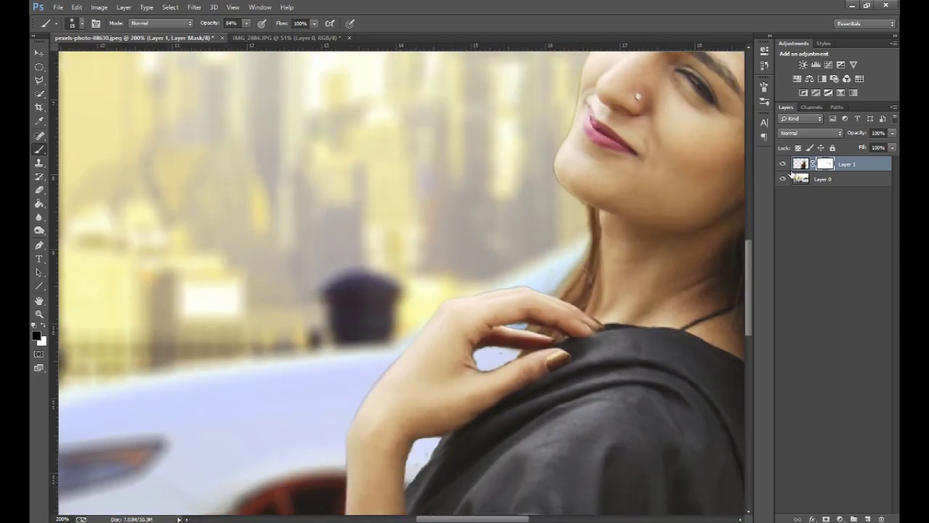
pyautogui.click(781, 166)
pyautogui.rightClick(827, 170)
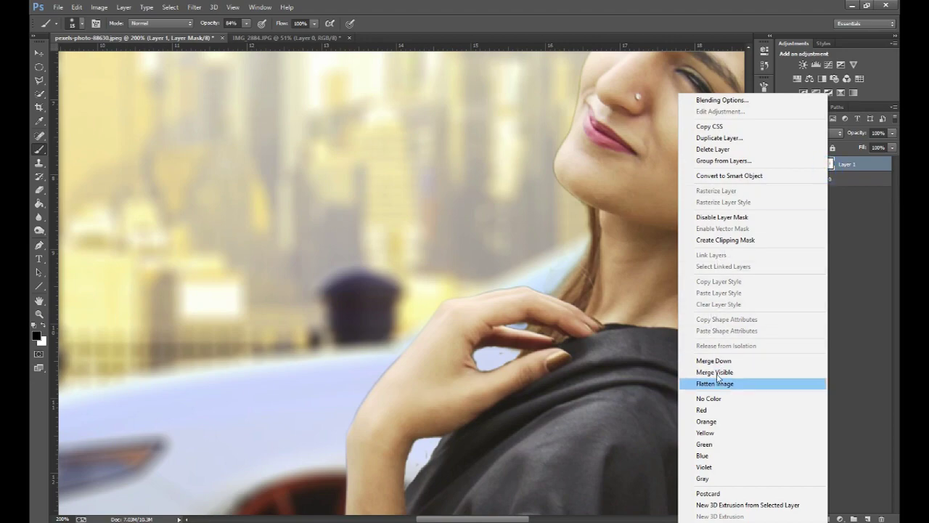
pyautogui.click(852, 163)
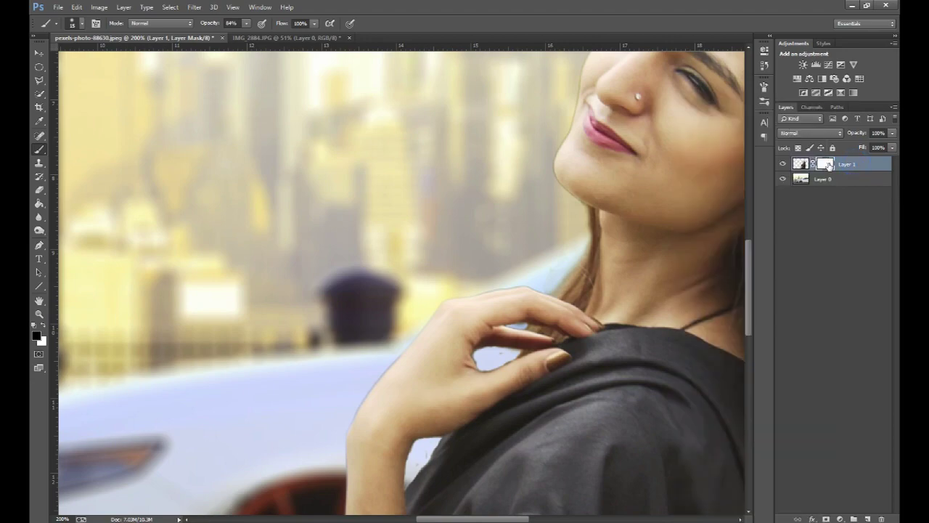
pyautogui.rightClick(829, 166)
pyautogui.click(820, 201)
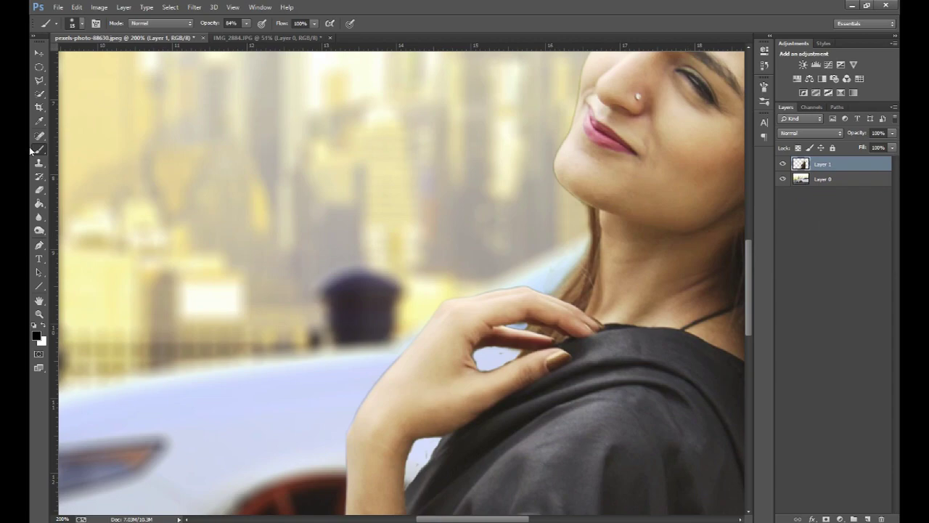
# - Blur the hand's outer, left, upper and fingertip edges at about 35% strength
pyautogui.press('l')
pyautogui.hotkey('ctrl', '+')
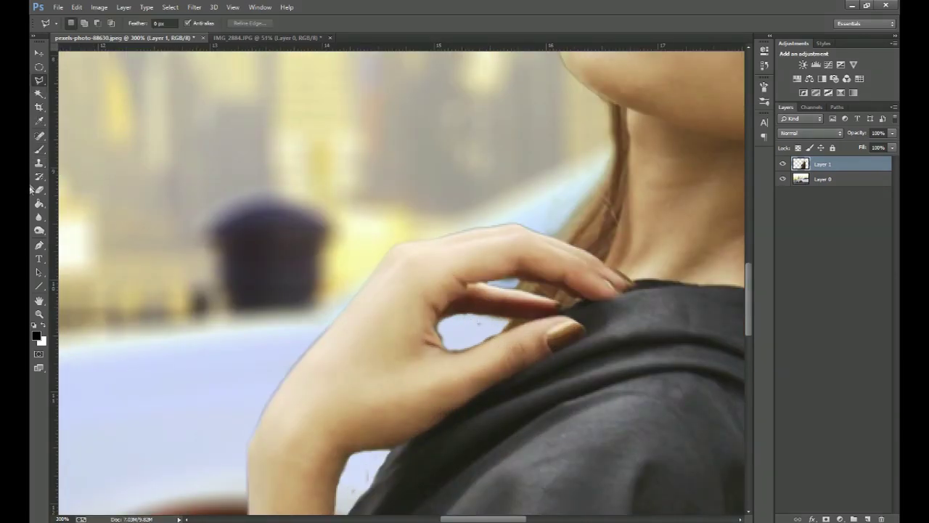
pyautogui.click(40, 216)
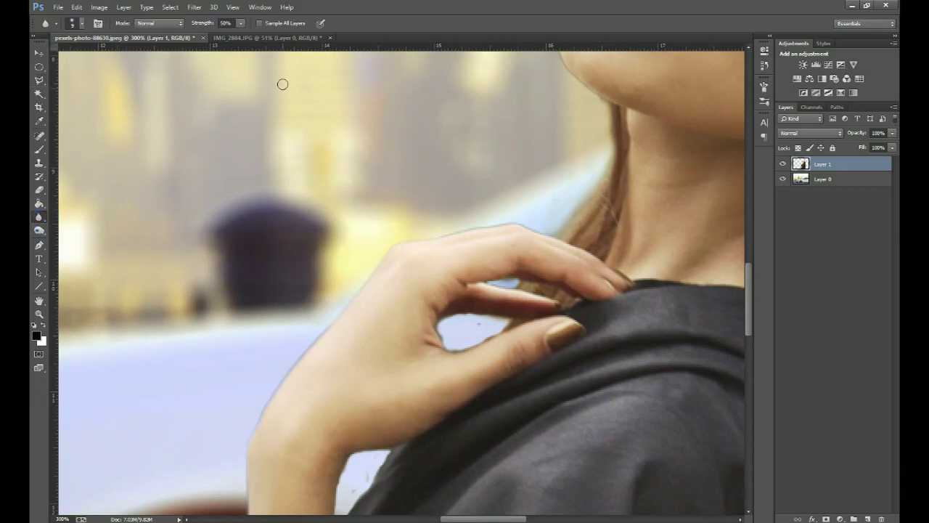
pyautogui.moveTo(241, 23); pyautogui.dragTo(225, 32)
pyautogui.moveTo(324, 326); pyautogui.dragTo(272, 398)
pyautogui.moveTo(253, 429)
pyautogui.mouseDown()
pyautogui.moveTo(263, 402)
pyautogui.moveTo(244, 474)
pyautogui.moveTo(247, 440)
pyautogui.moveTo(283, 371)
pyautogui.moveTo(260, 416)
pyautogui.moveTo(295, 369)
pyautogui.mouseUp()
pyautogui.moveTo(310, 336); pyautogui.dragTo(313, 342)
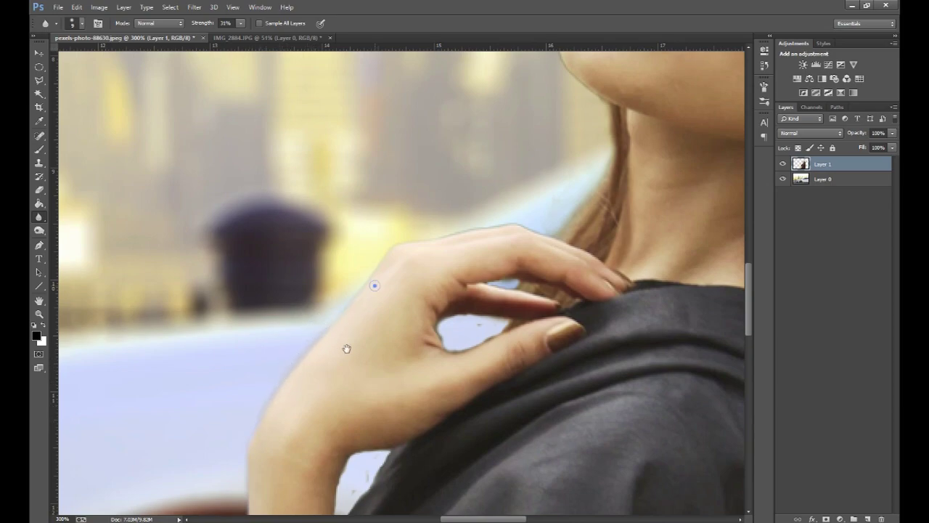
pyautogui.moveTo(356, 302); pyautogui.dragTo(327, 375)
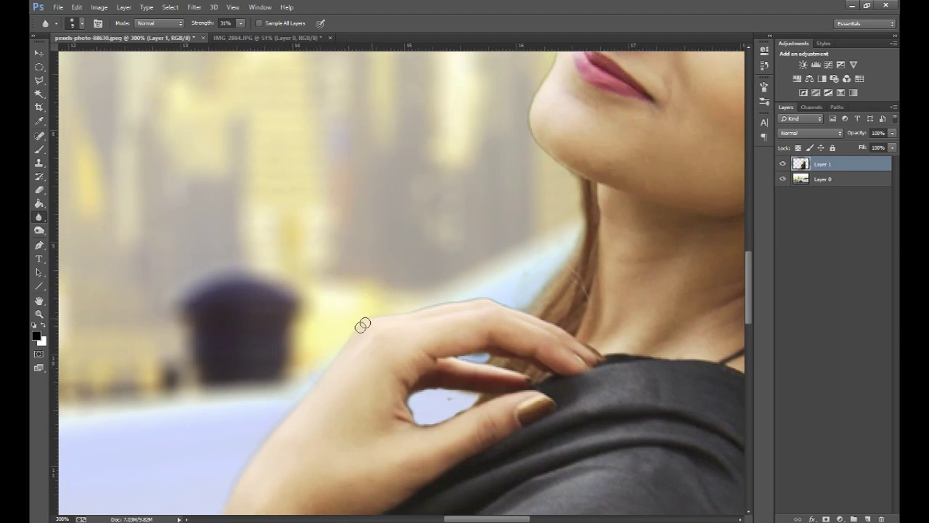
pyautogui.moveTo(362, 325); pyautogui.dragTo(430, 315)
pyautogui.moveTo(489, 298); pyautogui.dragTo(519, 298)
# - Blur the edges inside the finger gap and the bluish gap under the fingertip
pyautogui.moveTo(450, 396); pyautogui.dragTo(410, 414)
pyautogui.click(412, 405)
pyautogui.moveTo(419, 392)
pyautogui.mouseDown()
pyautogui.moveTo(467, 390)
pyautogui.moveTo(461, 409)
pyautogui.mouseUp()
pyautogui.click(468, 390)
pyautogui.click(460, 406)
pyautogui.click(442, 404)
pyautogui.click(450, 398)
pyautogui.click(459, 356)
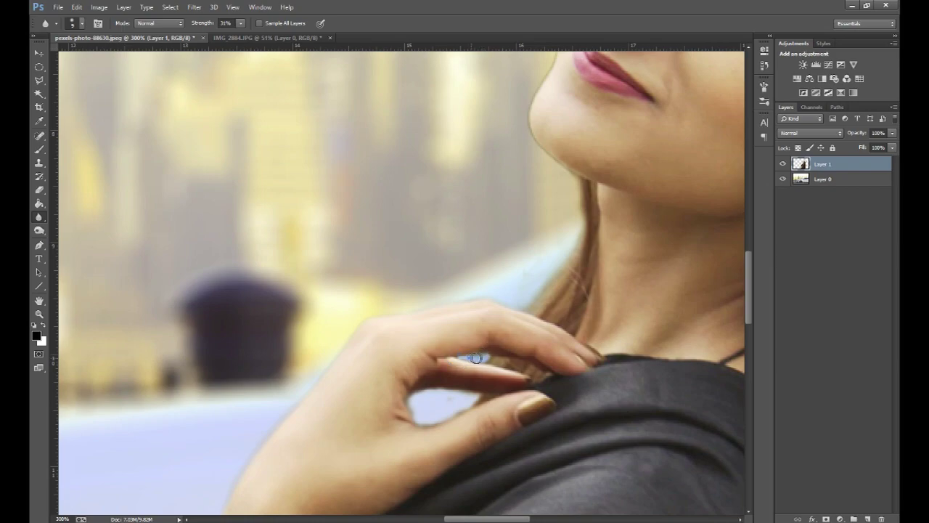
pyautogui.moveTo(462, 356); pyautogui.dragTo(493, 354)
pyautogui.moveTo(544, 260); pyautogui.dragTo(356, 394)
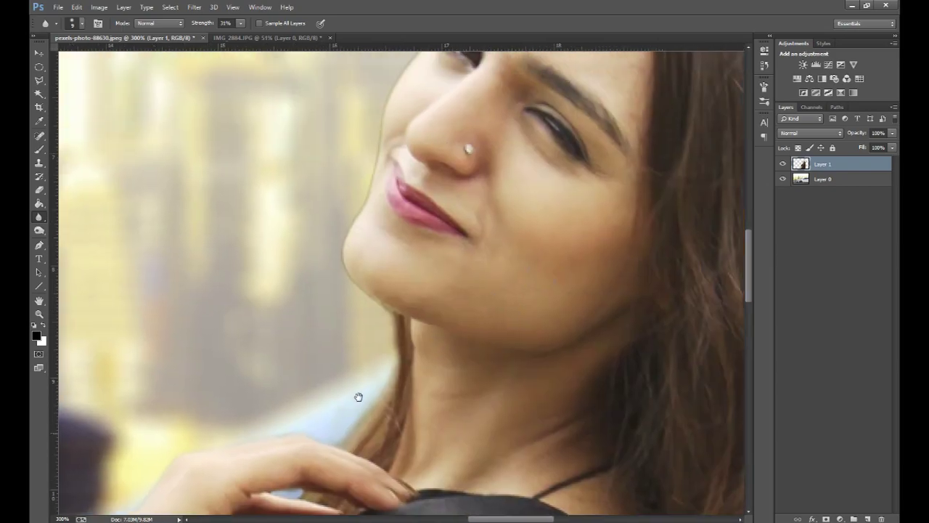
pyautogui.moveTo(405, 160); pyautogui.dragTo(449, 234)
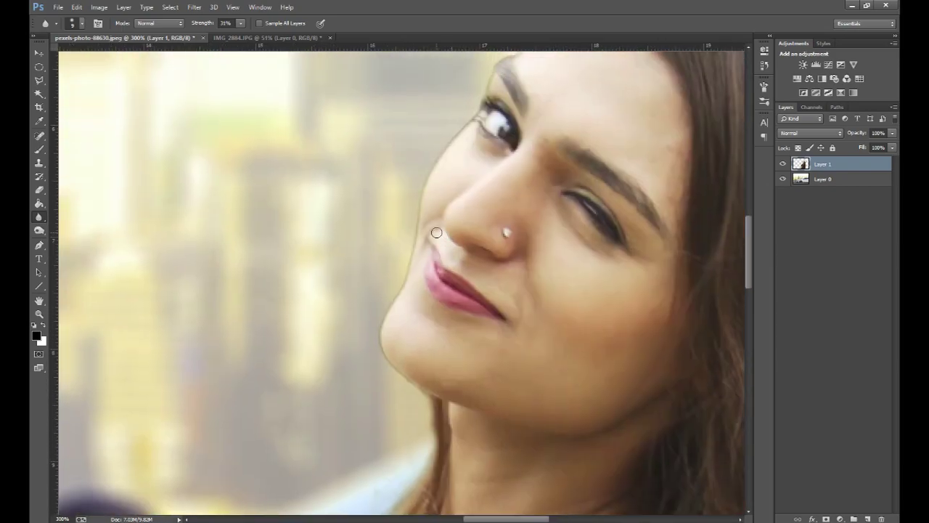
pyautogui.click(39, 80)
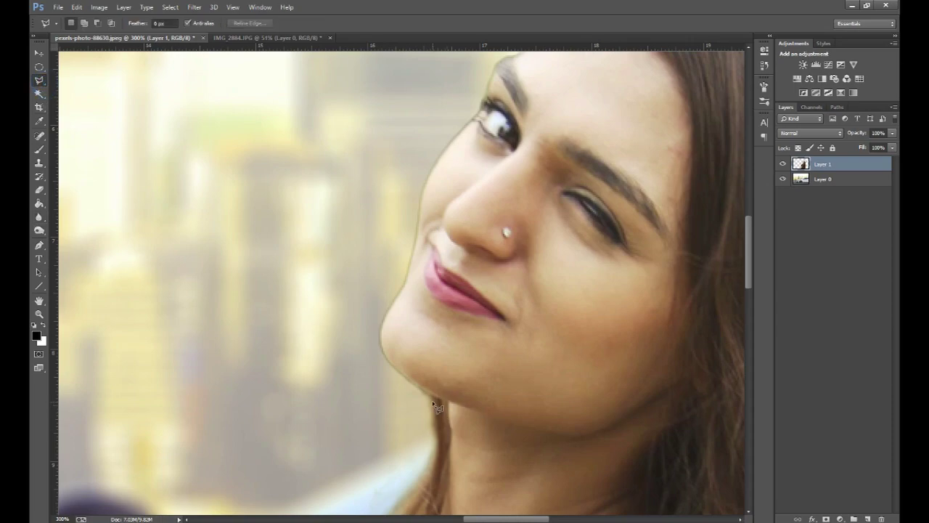
pyautogui.click(428, 396)
pyautogui.click(410, 382)
pyautogui.click(39, 94)
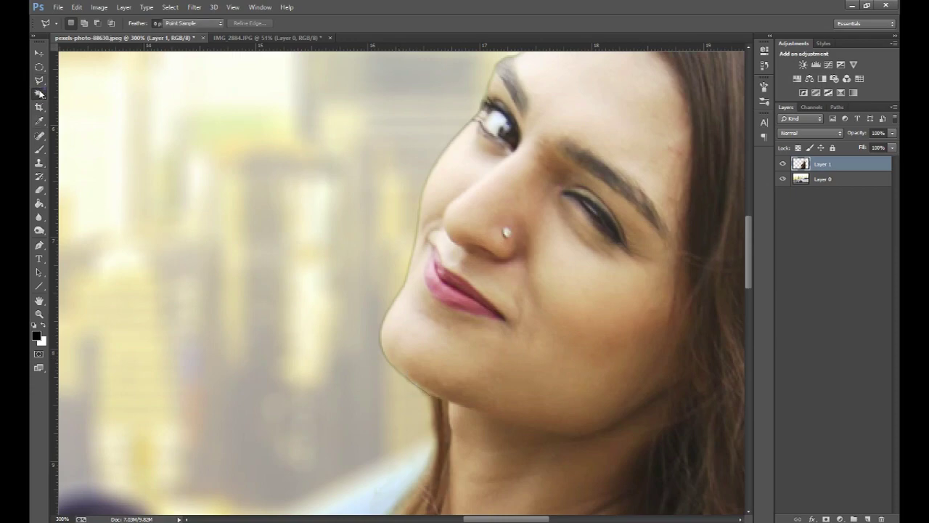
pyautogui.click(386, 314)
pyautogui.click(387, 308)
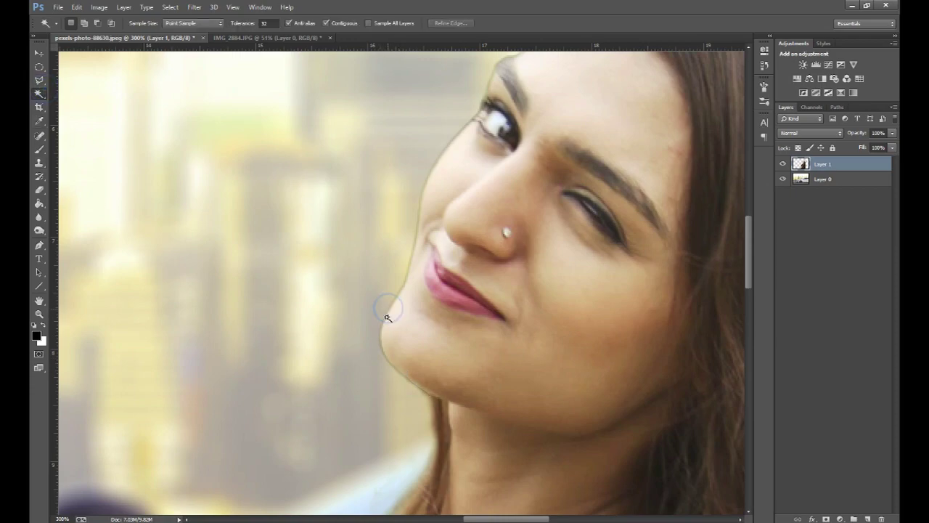
pyautogui.click(425, 391)
pyautogui.click(416, 393)
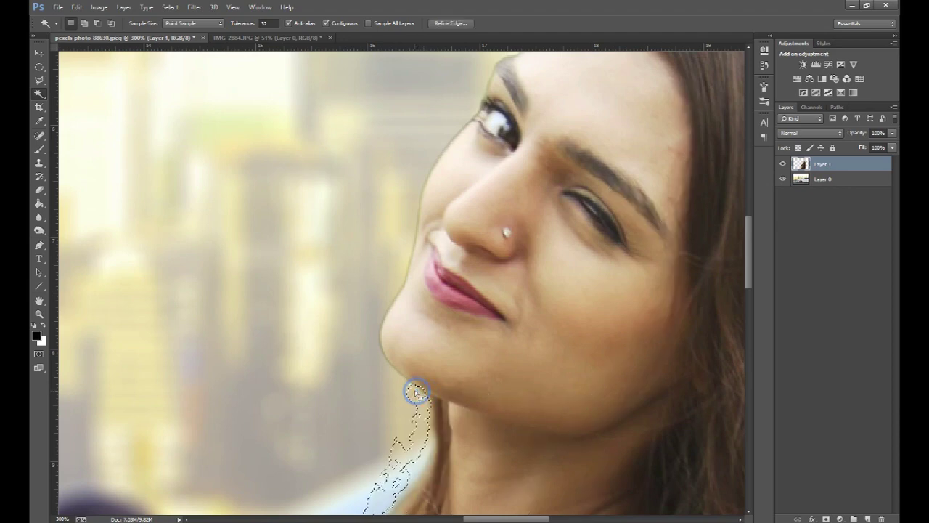
pyautogui.click(386, 306)
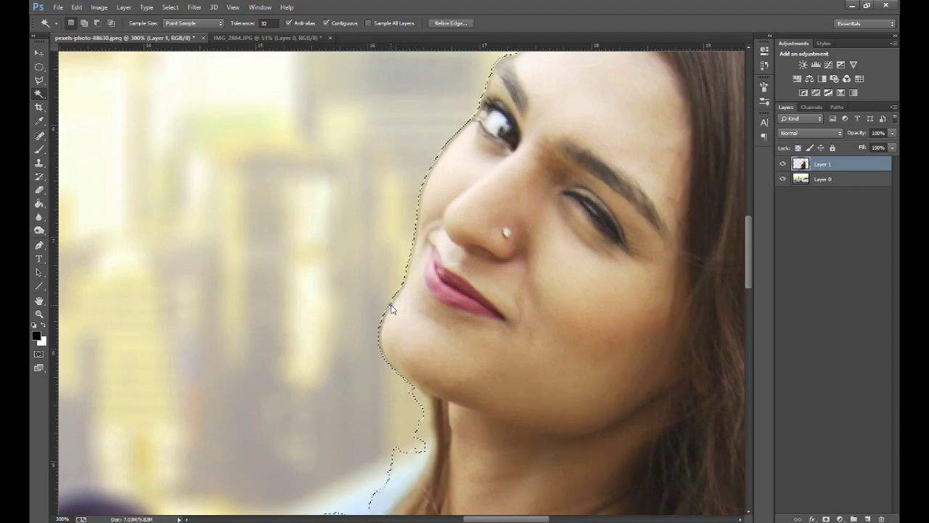
pyautogui.click(390, 306)
pyautogui.click(41, 78)
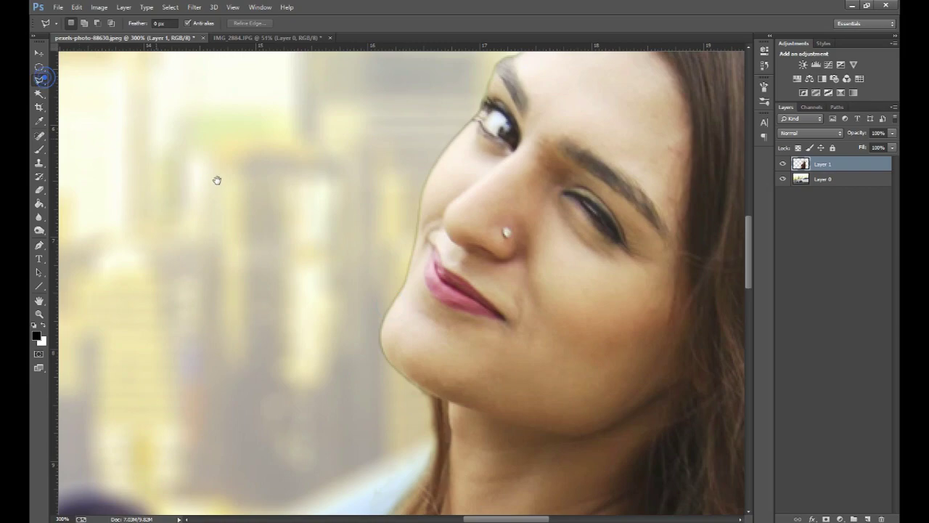
pyautogui.moveTo(370, 150)
pyautogui.mouseDown()
pyautogui.moveTo(339, 255)
pyautogui.moveTo(341, 245)
pyautogui.mouseUp()
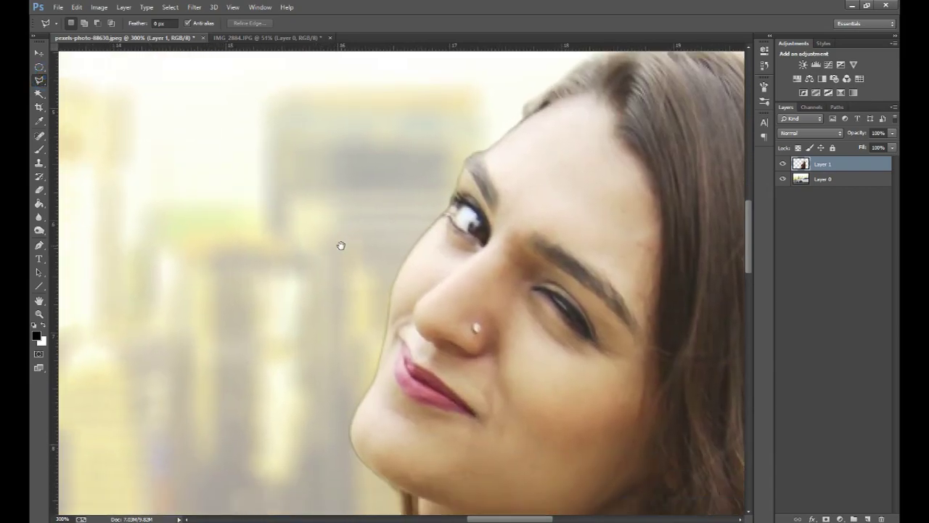
pyautogui.click(514, 129)
pyautogui.click(491, 146)
pyautogui.click(479, 148)
pyautogui.click(465, 160)
pyautogui.click(460, 179)
pyautogui.click(451, 208)
pyautogui.click(415, 248)
pyautogui.click(405, 266)
pyautogui.click(399, 273)
pyautogui.click(391, 291)
pyautogui.click(390, 306)
pyautogui.click(387, 332)
pyautogui.click(379, 355)
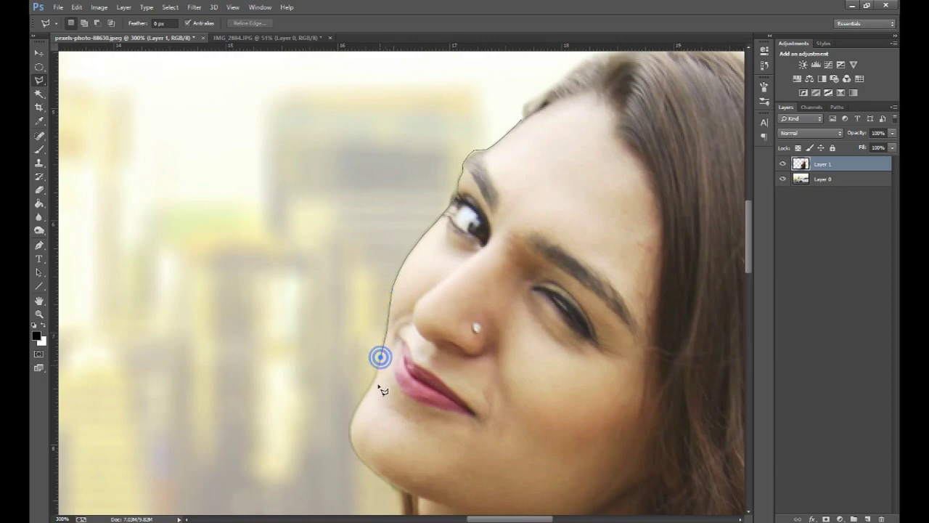
pyautogui.click(375, 380)
pyautogui.click(367, 396)
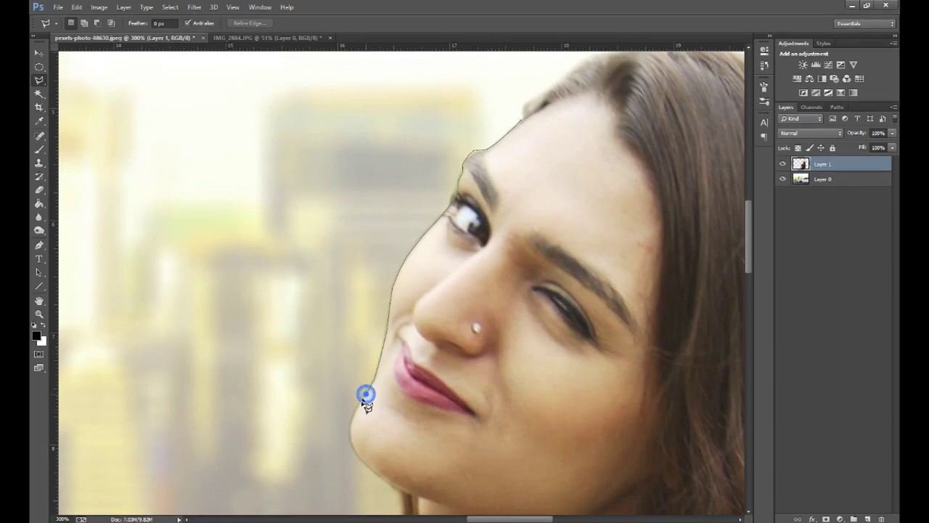
pyautogui.click(354, 410)
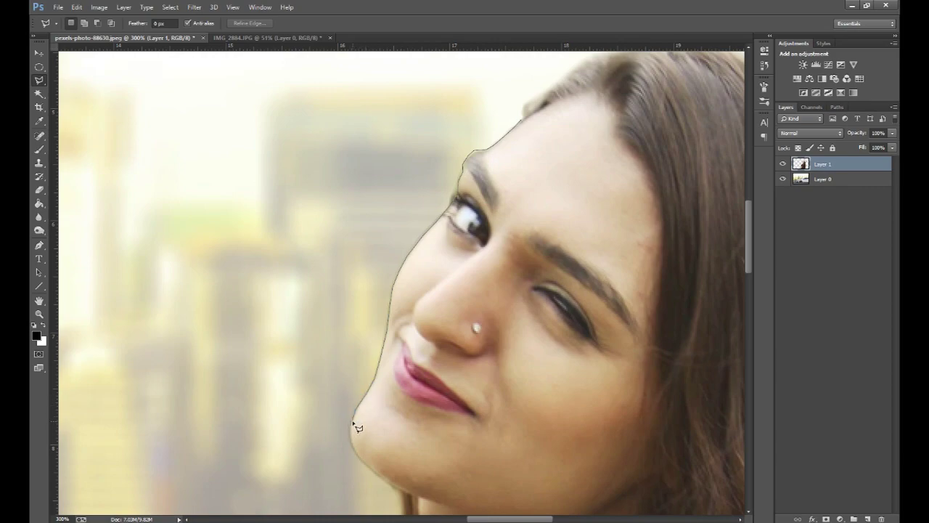
pyautogui.click(351, 432)
pyautogui.click(351, 431)
pyautogui.click(355, 451)
pyautogui.click(365, 465)
pyautogui.click(385, 480)
pyautogui.click(291, 428)
pyautogui.click(408, 185)
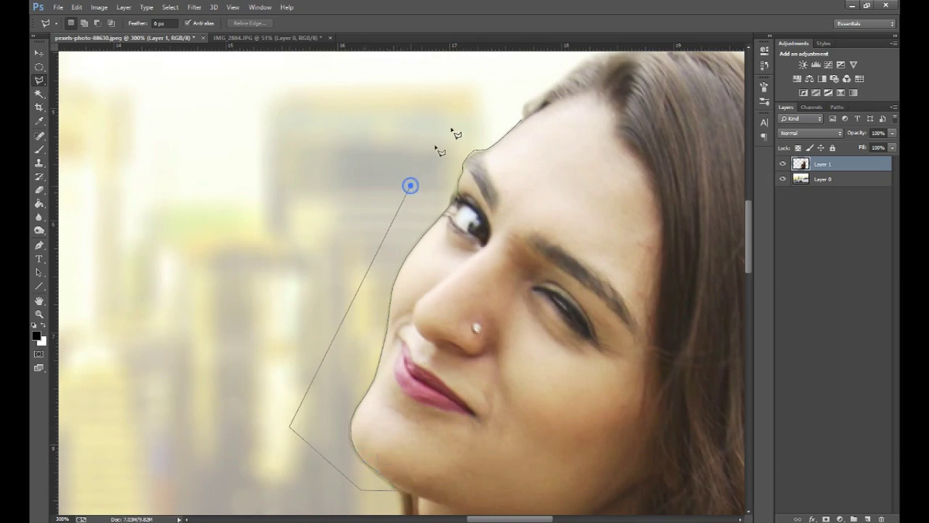
pyautogui.doubleClick(488, 96)
pyautogui.hotkey('ctrl', 'd')
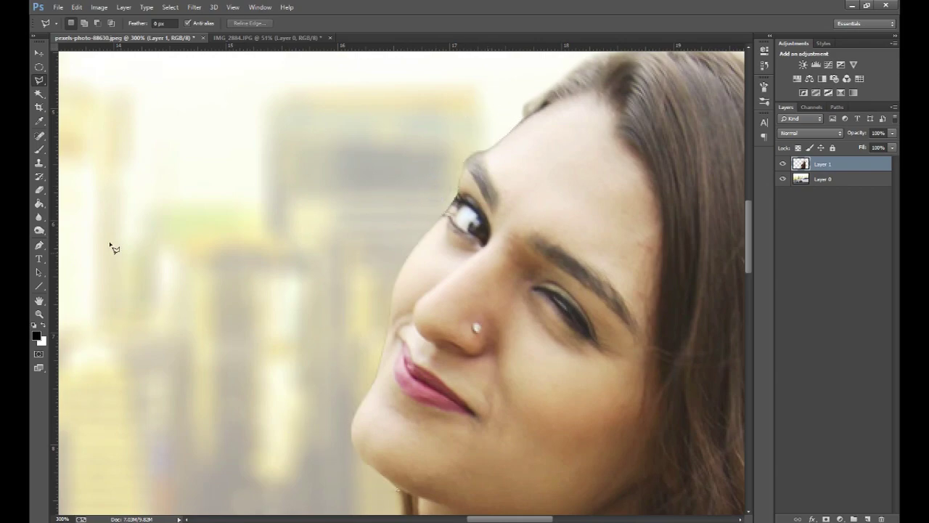
# - Blur the face edges at the hairline, beside the lips, and along the chin and jaw
pyautogui.click(40, 216)
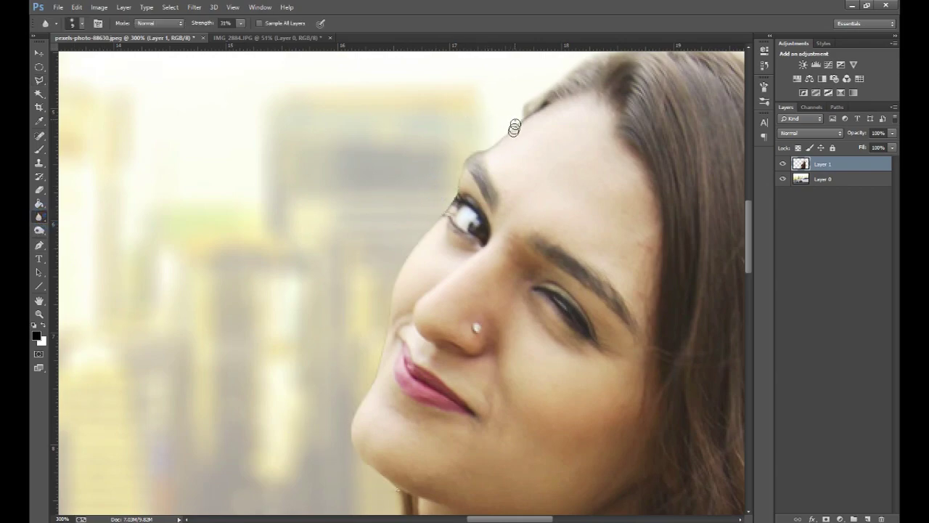
pyautogui.moveTo(512, 118); pyautogui.dragTo(482, 152)
pyautogui.moveTo(387, 323); pyautogui.dragTo(371, 374)
pyautogui.moveTo(353, 419); pyautogui.dragTo(388, 482)
pyautogui.moveTo(409, 438); pyautogui.dragTo(408, 260)
pyautogui.click(394, 311)
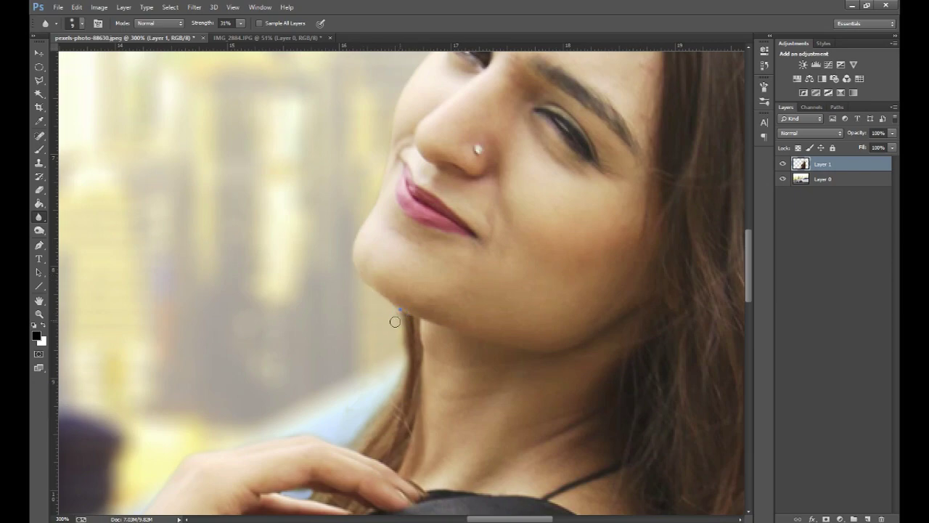
# - Zoom out and soften the hair edge against the city background with a blur stroke
pyautogui.hotkey('ctrl', '-')
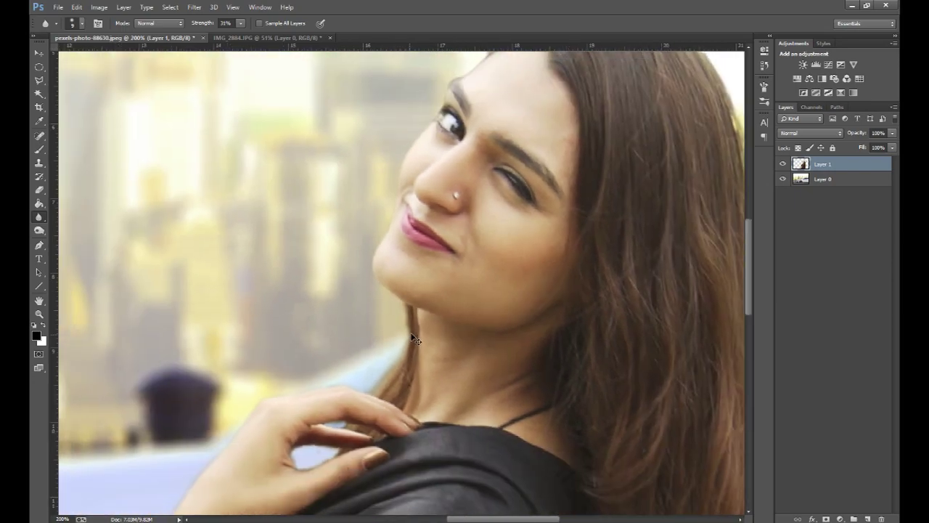
pyautogui.hotkey('ctrl', '-')
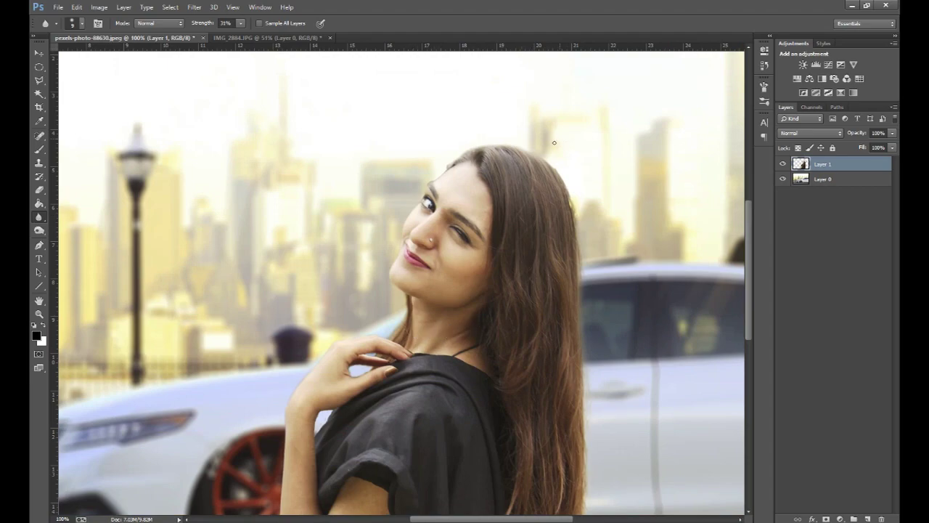
pyautogui.moveTo(550, 159); pyautogui.dragTo(576, 193)
# - Nudge the woman about 10 px lower in the street scene
pyautogui.scroll(-2, 608, 307)
pyautogui.scroll(1, 644, 459)
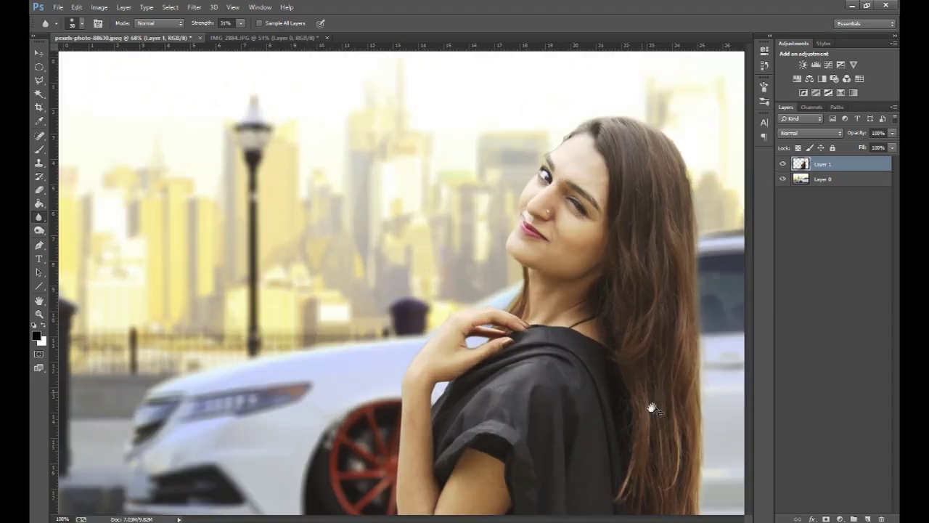
pyautogui.scroll(3, 639, 420)
pyautogui.scroll(1, 636, 407)
pyautogui.scroll(-3, 428, 165)
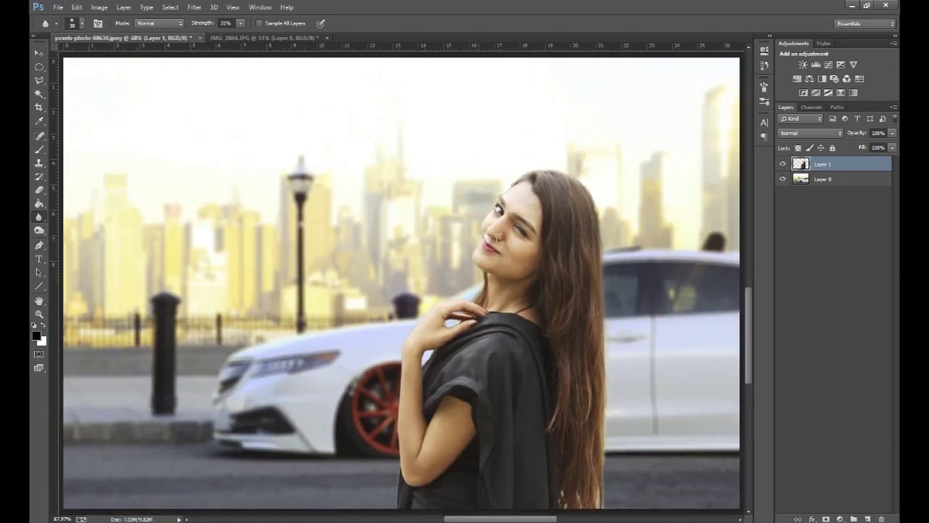
pyautogui.moveTo(514, 267); pyautogui.dragTo(517, 290)
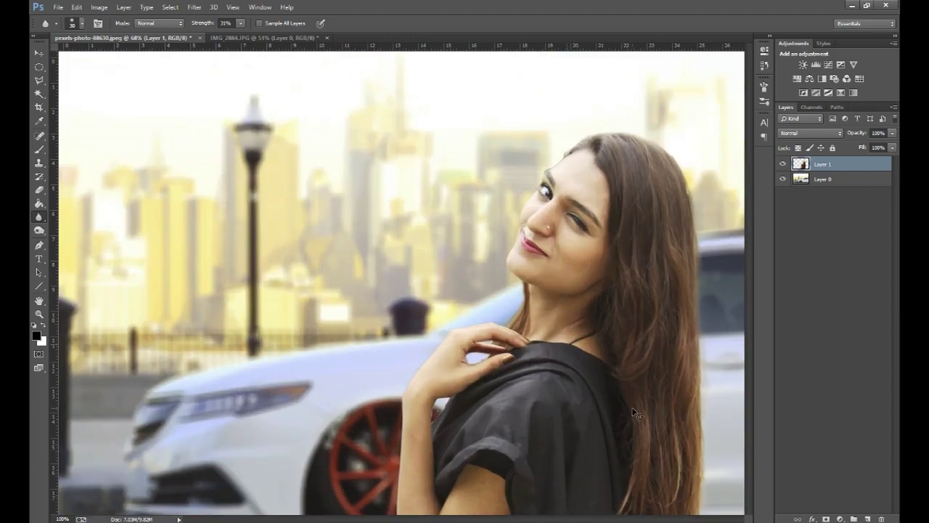
pyautogui.scroll(3, 627, 508)
# - Show the rulers and blur the bottom edge of the woman's hair
pyautogui.moveTo(627, 520); pyautogui.dragTo(521, 331)
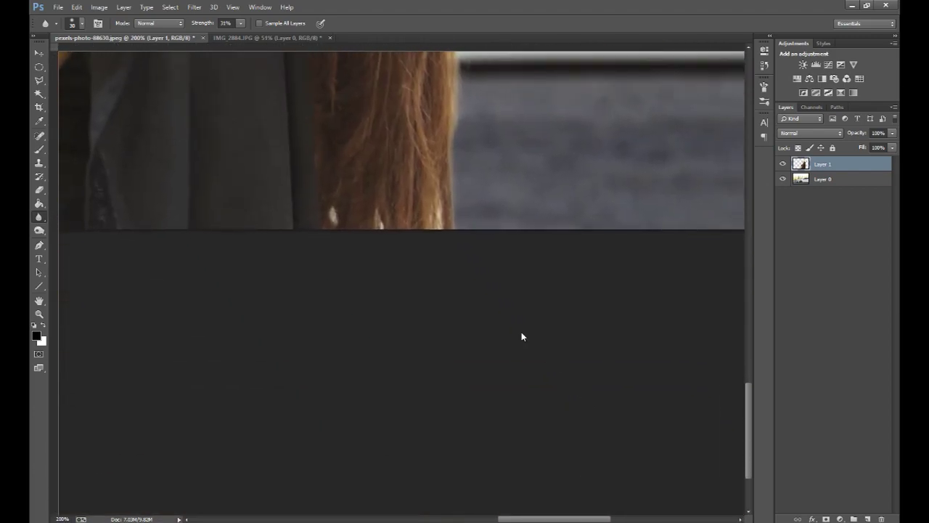
pyautogui.hotkey('ctrl', 'r')
pyautogui.moveTo(397, 137); pyautogui.dragTo(353, 154)
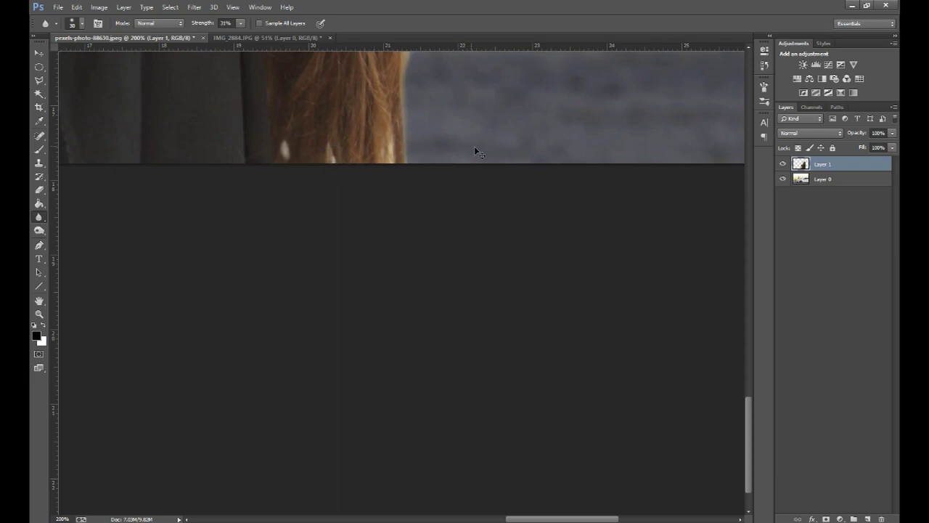
pyautogui.scroll(-2, 474, 146)
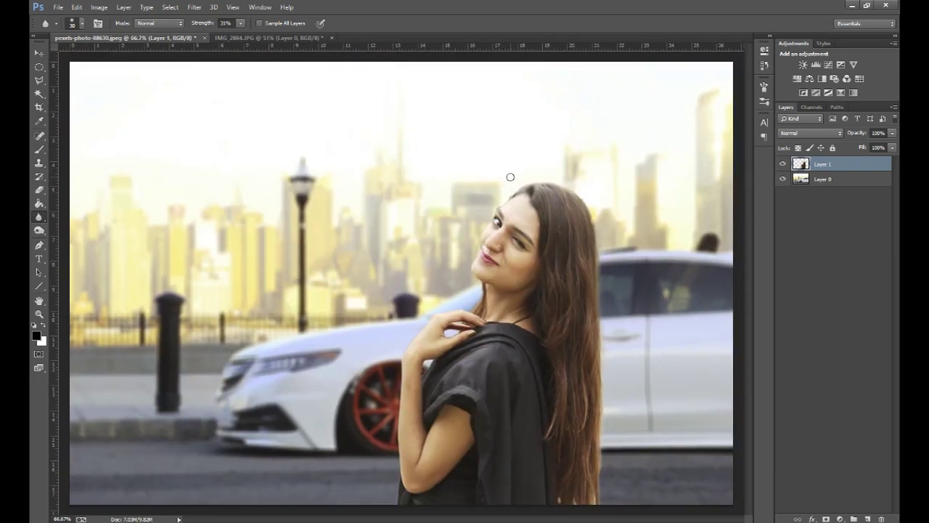
# - Fade the hair ends with a small Eraser at 8% opacity, then restore opacity to 100%
pyautogui.click(40, 149)
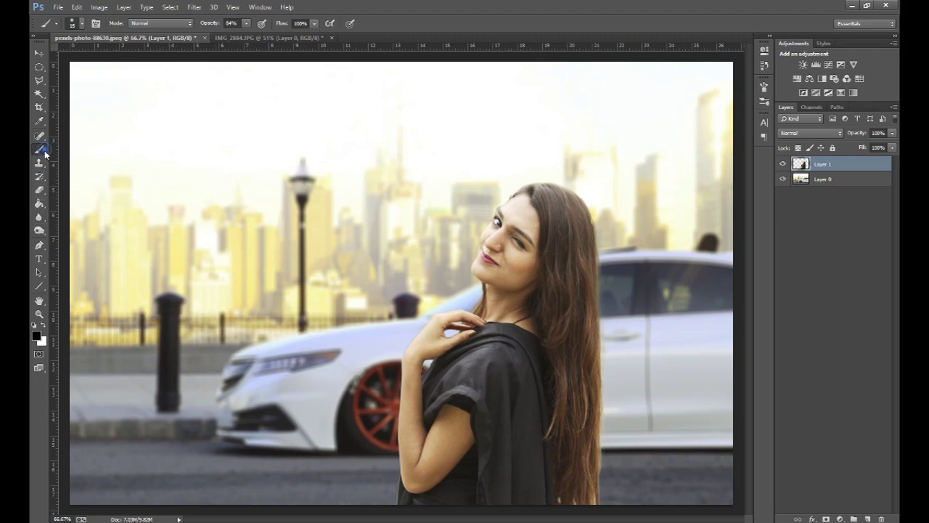
pyautogui.click(40, 190)
pyautogui.scroll(2, 639, 452)
pyautogui.moveTo(617, 471); pyautogui.dragTo(642, 397)
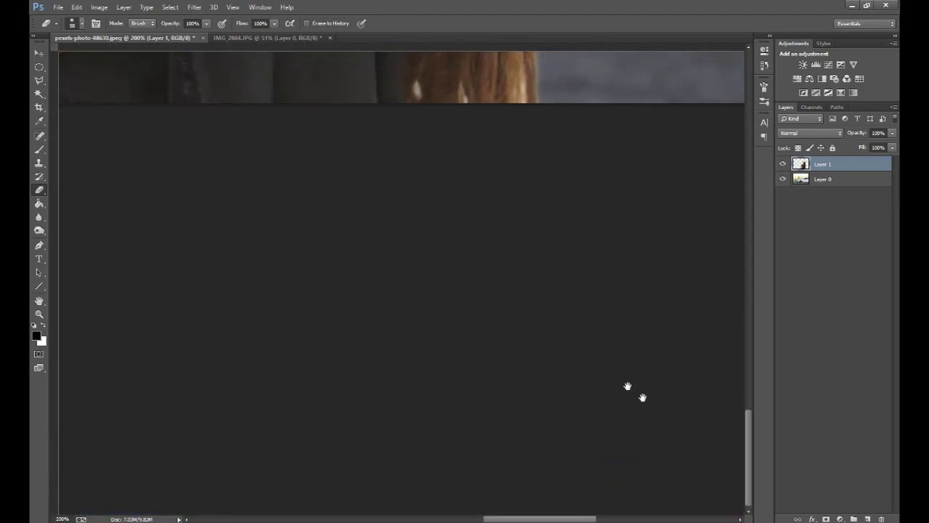
pyautogui.rightClick(601, 133)
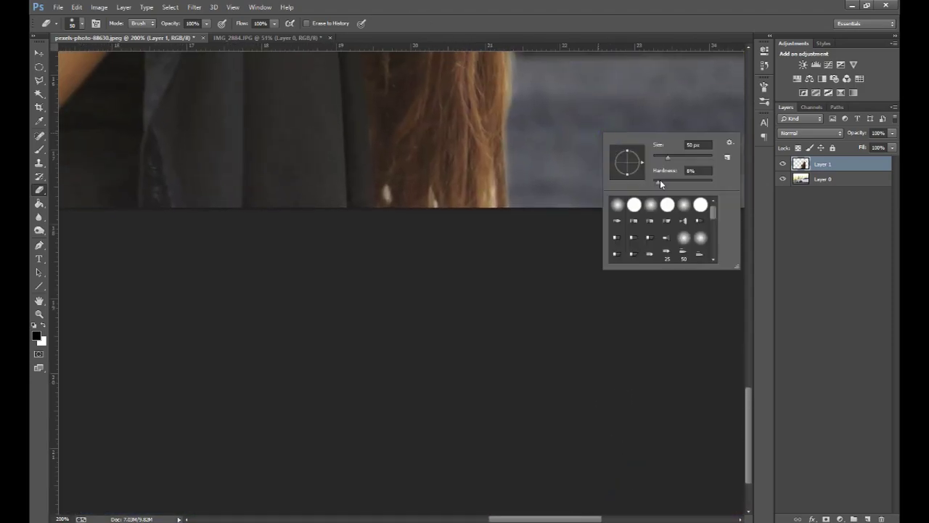
pyautogui.click(206, 23)
pyautogui.moveTo(202, 35); pyautogui.dragTo(158, 41)
pyautogui.press('[')
pyautogui.press('[')
pyautogui.press('[')
pyautogui.press('[')
pyautogui.press('[')
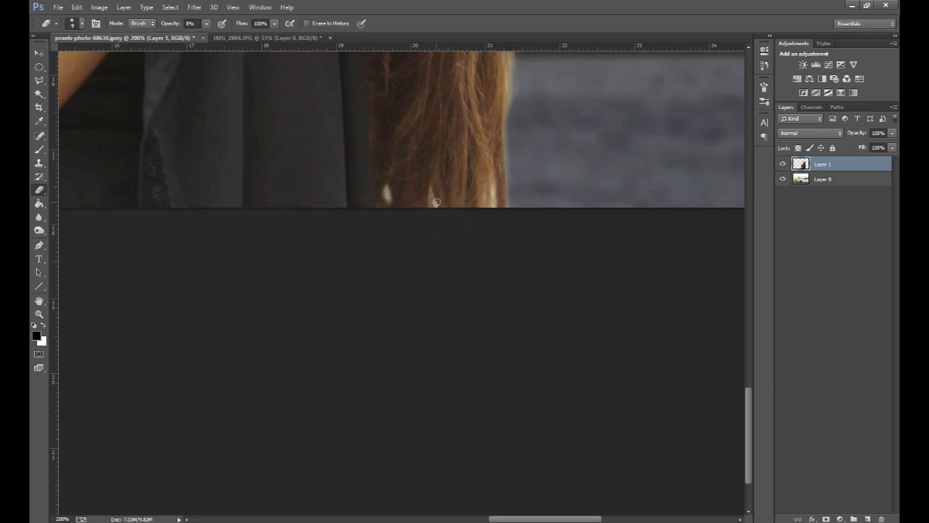
pyautogui.click(436, 201)
pyautogui.click(434, 201)
pyautogui.hotkey('ctrl', '0')
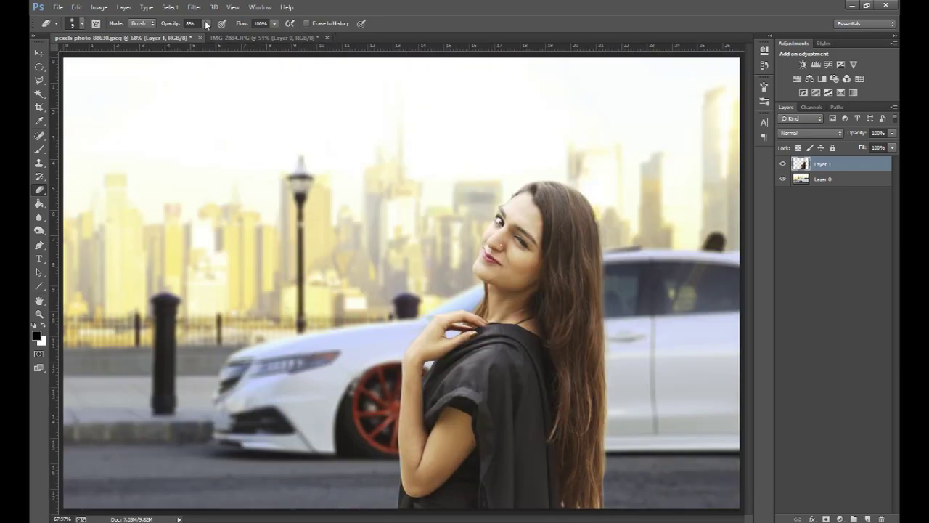
pyautogui.moveTo(206, 24); pyautogui.dragTo(258, 37)
# - Flatten the composite and add a Levels adjustment set to Auto
pyautogui.rightClick(858, 176)
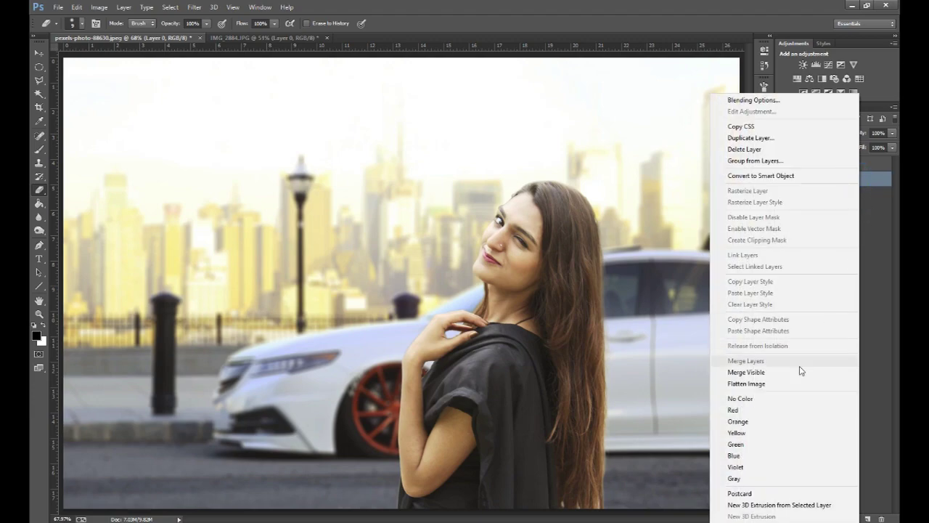
pyautogui.click(794, 383)
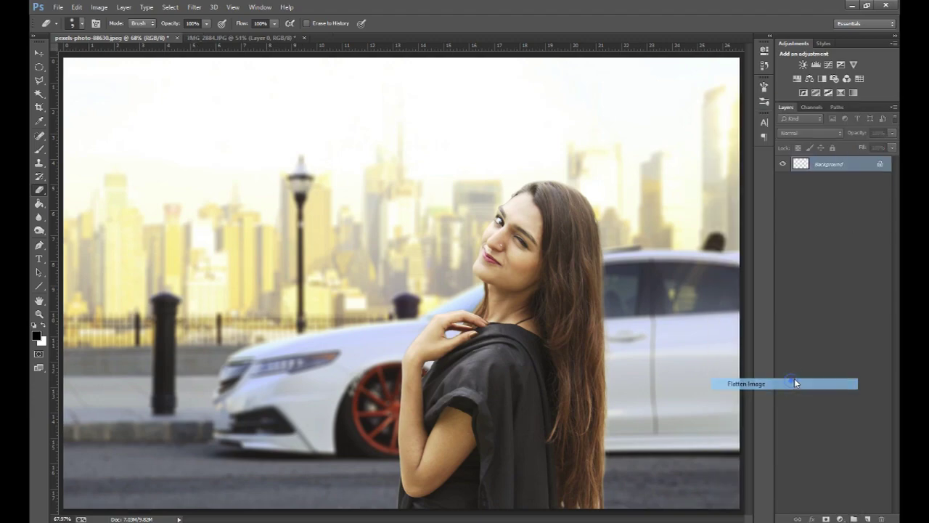
pyautogui.click(817, 65)
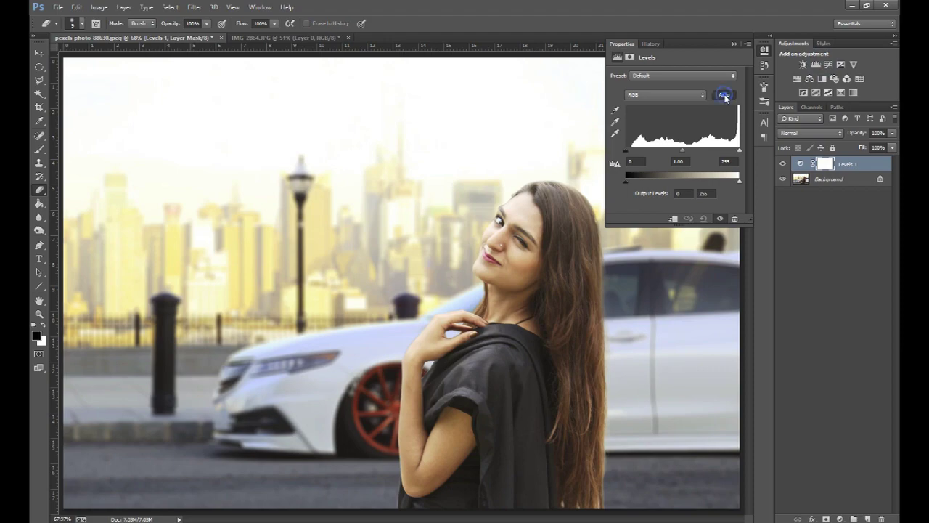
pyautogui.click(723, 96)
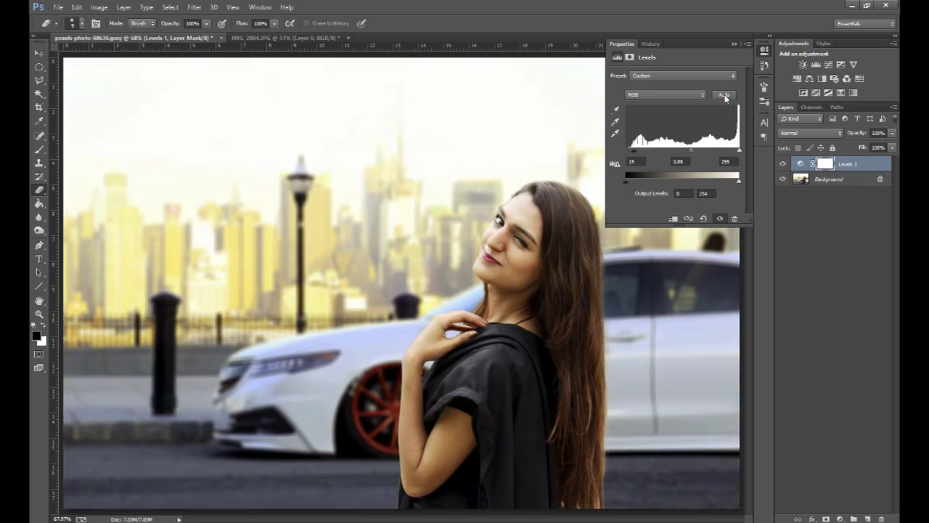
pyautogui.click(735, 44)
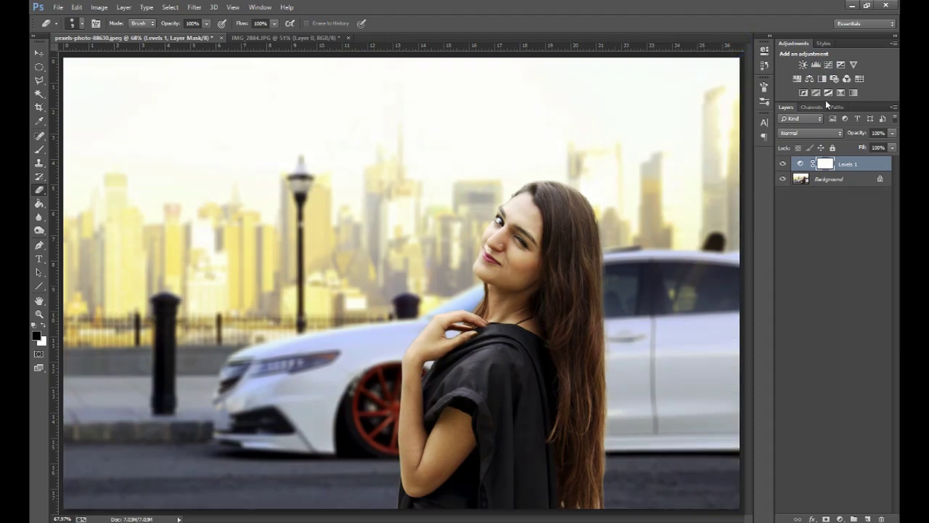
# - Add a Curves adjustment with a raised midpoint, then flatten it into the image
pyautogui.click(828, 64)
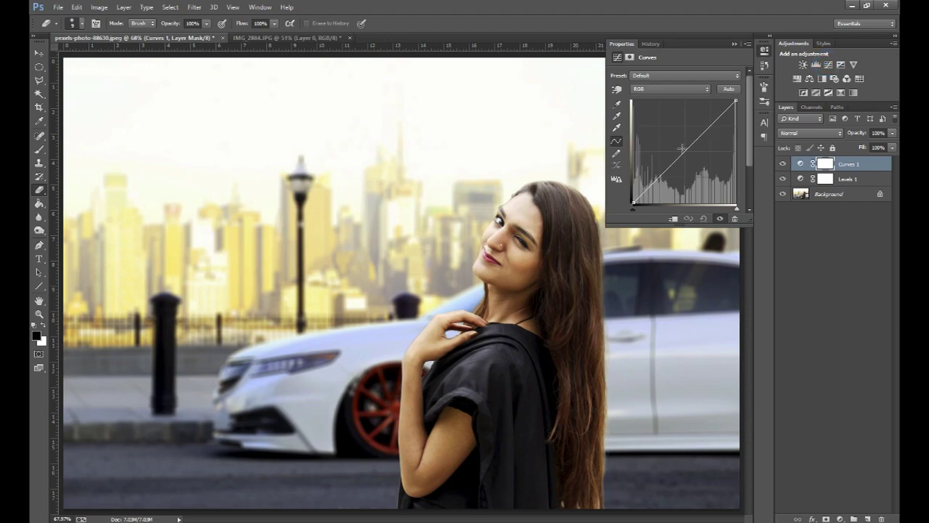
pyautogui.click(681, 148)
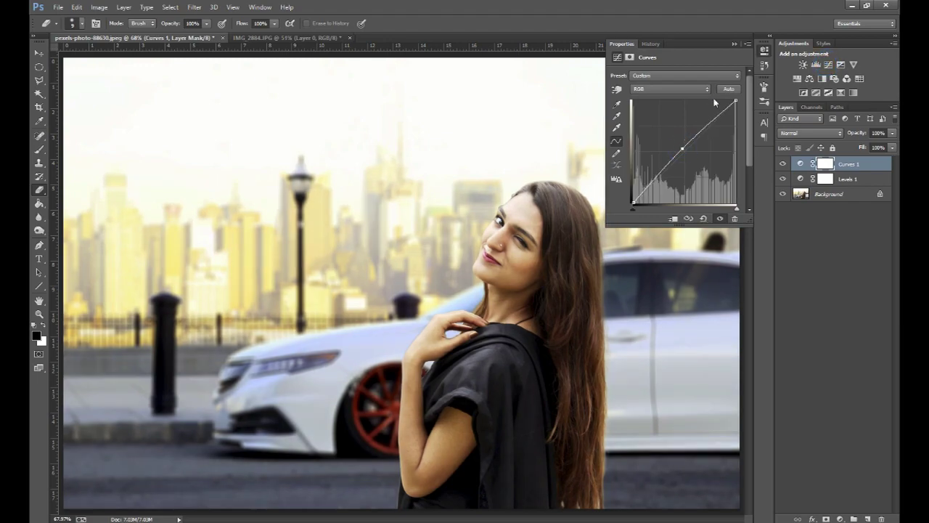
pyautogui.click(735, 44)
pyautogui.rightClick(847, 190)
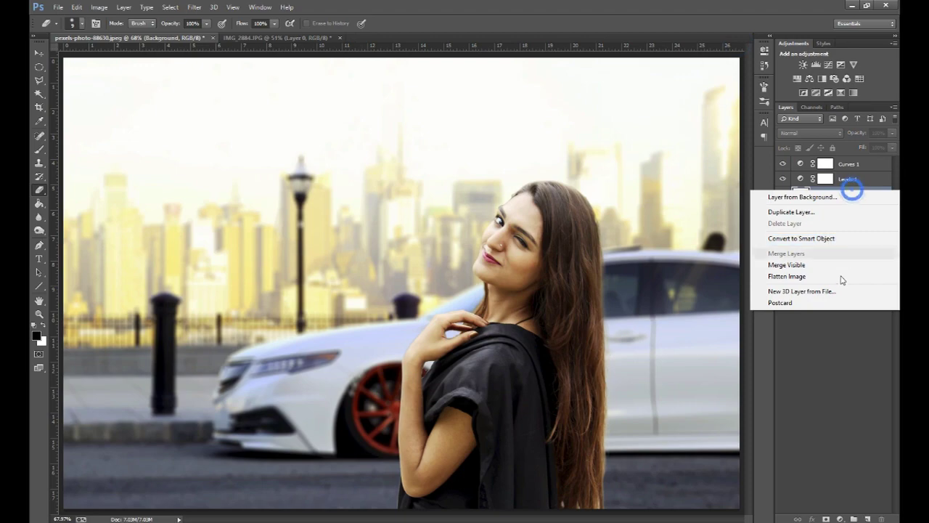
pyautogui.click(830, 278)
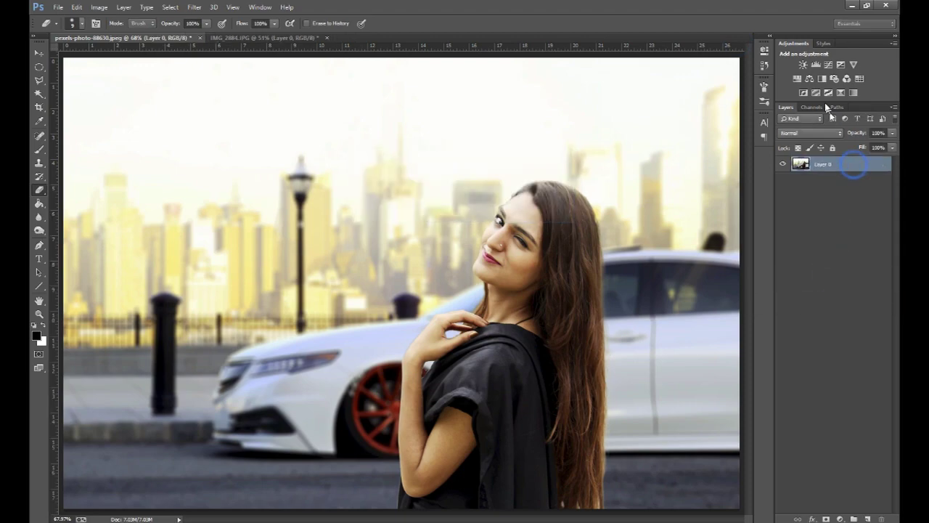
# - Add a Selective Color adjustment with Neutrals Black at -9
pyautogui.click(852, 92)
pyautogui.click(672, 90)
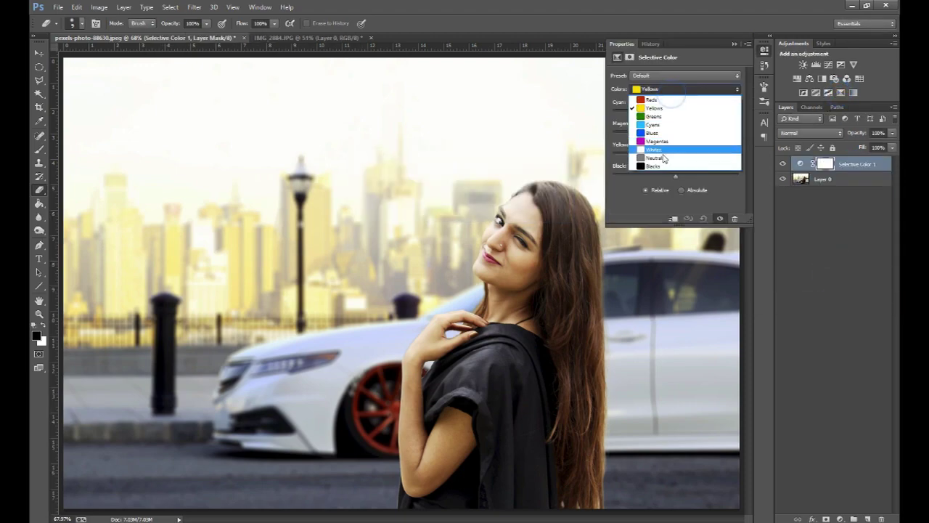
pyautogui.click(660, 153)
pyautogui.click(670, 176)
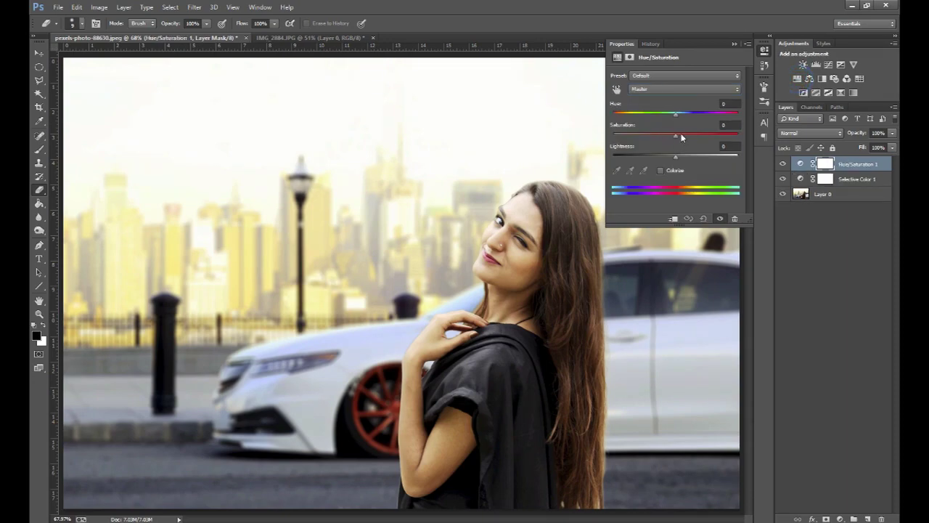
# - Set Hue/Saturation saturation to +7 and flatten into a single Background layer
pyautogui.moveTo(675, 135); pyautogui.dragTo(680, 137)
pyautogui.click(735, 44)
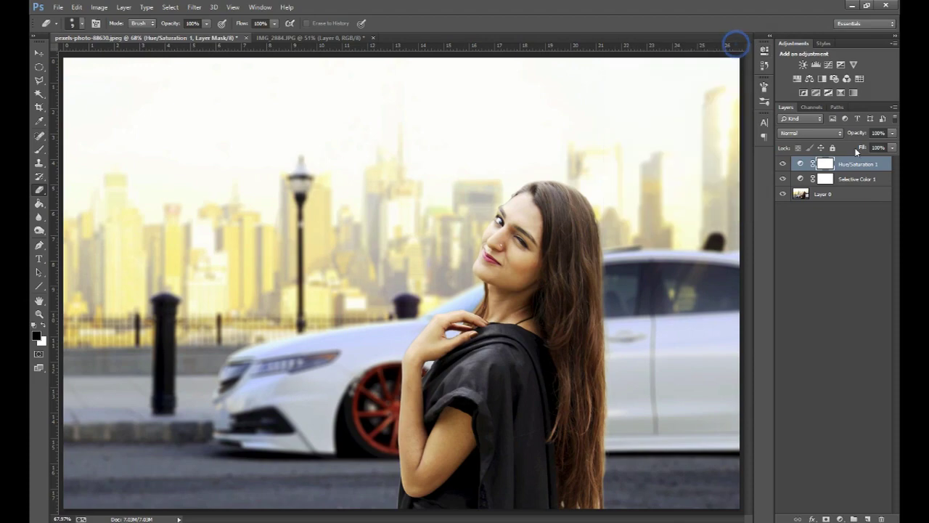
pyautogui.rightClick(862, 197)
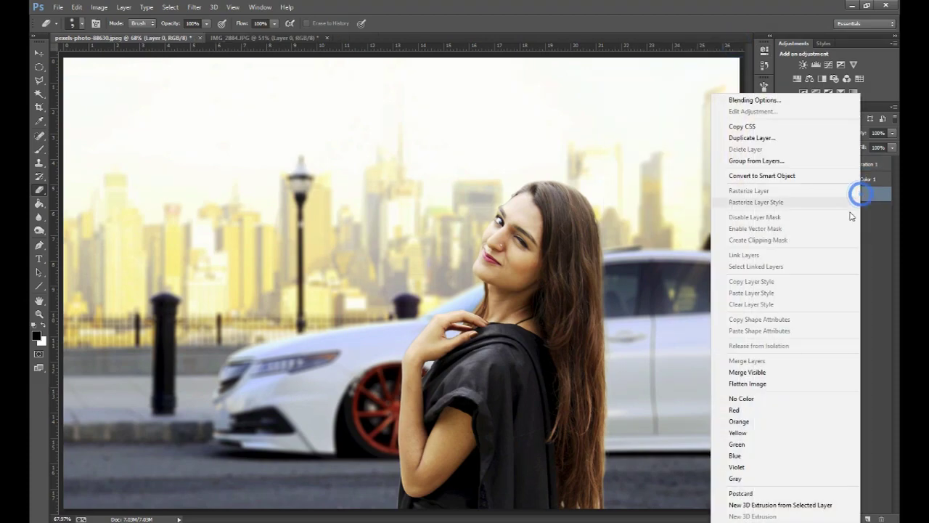
pyautogui.click(775, 385)
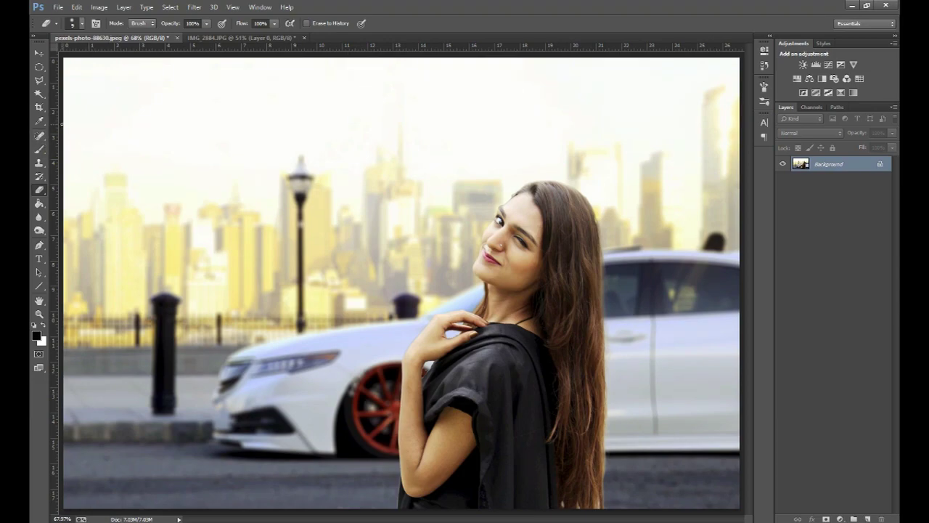
# - Open the File menu to save the finished composite as a new file
pyautogui.click(58, 7)
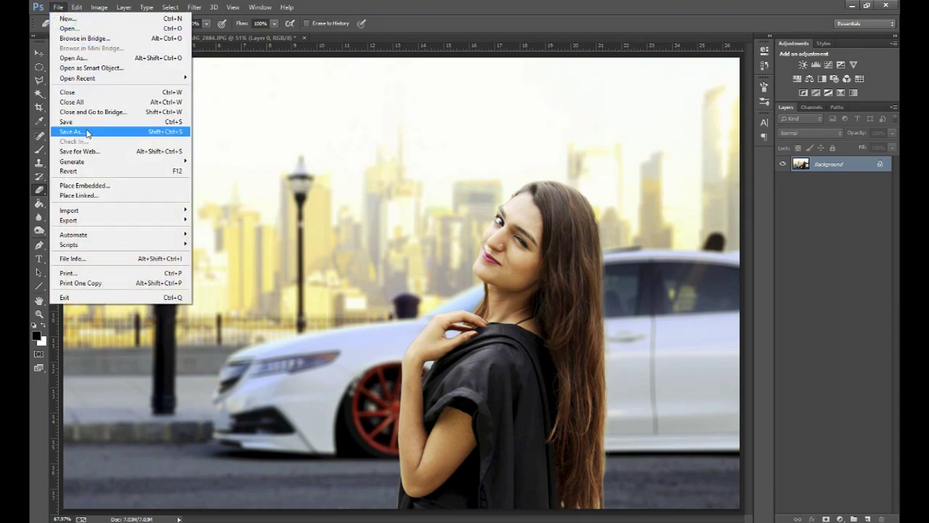